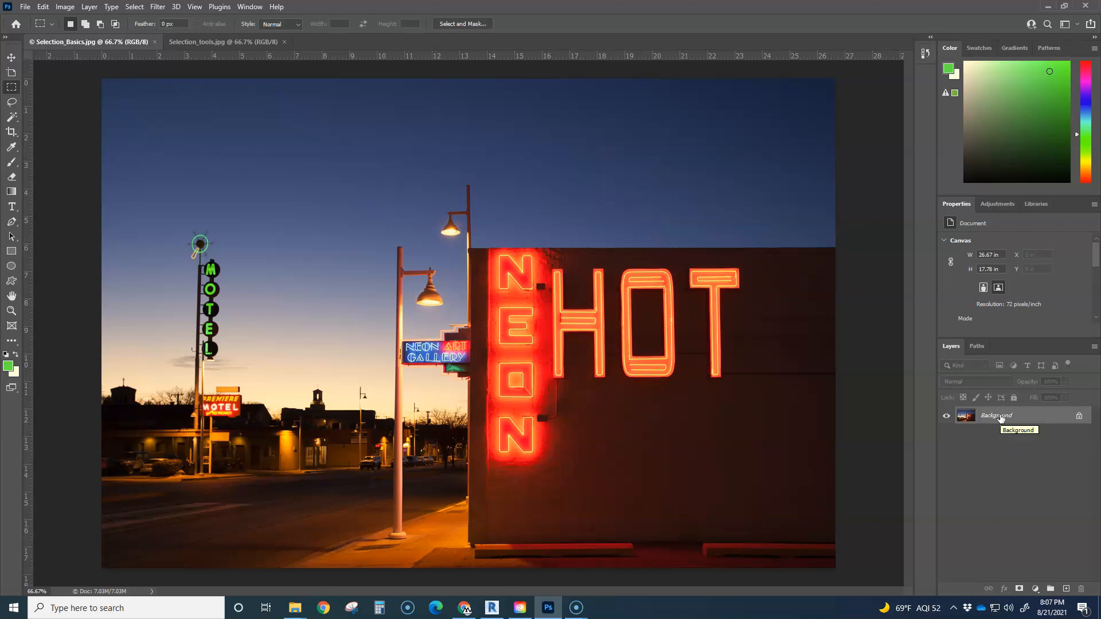
Duplicate the Background layer and hide the original Background layer
left_click_drag(1000, 417, 1067, 589)
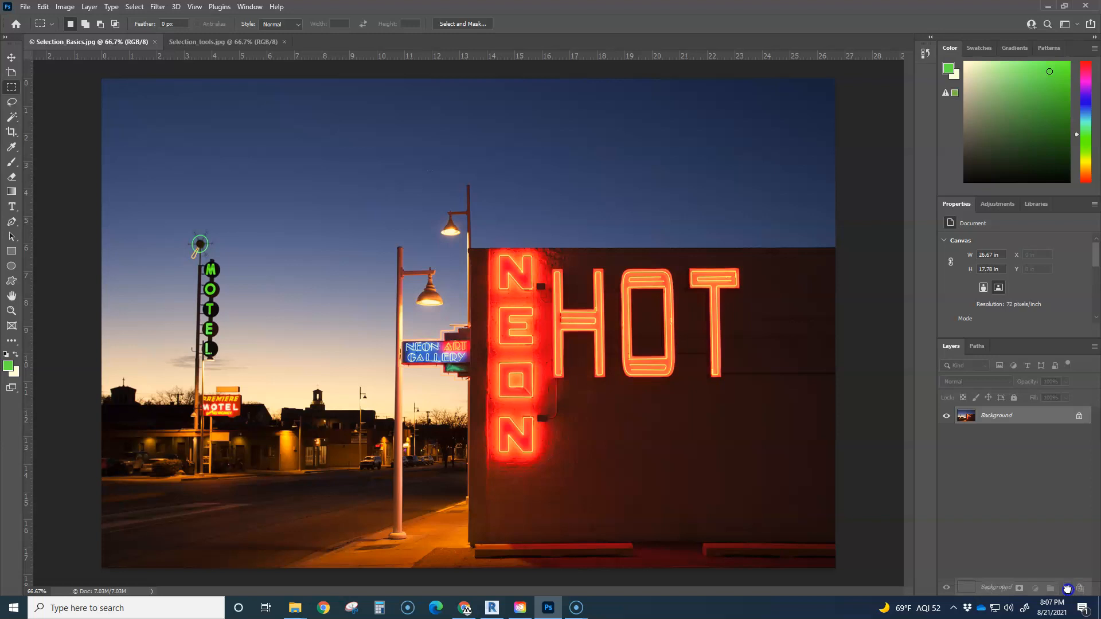
left_click_drag(1066, 589, 1067, 588)
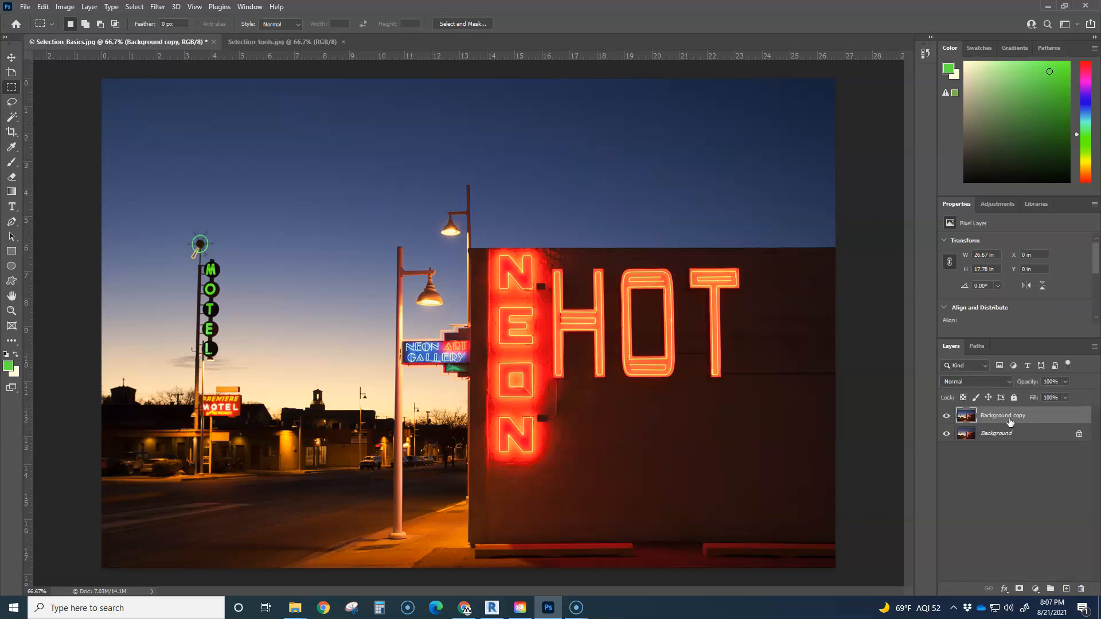
left_click(947, 434)
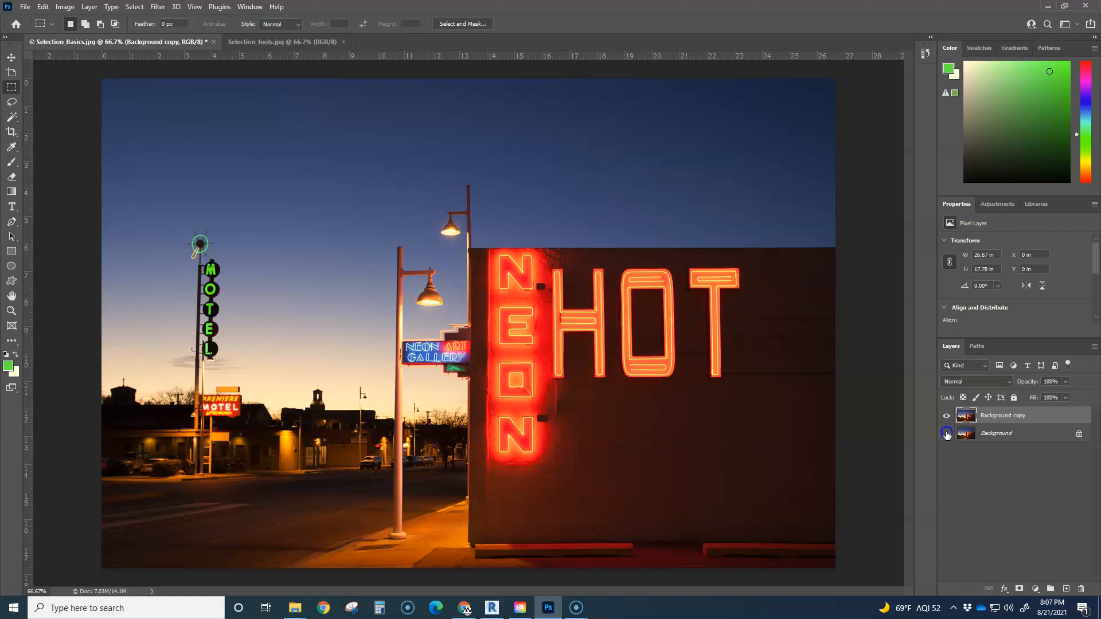
Rename the duplicated background layer to "edit photo"
double_click(1003, 415)
type("edit photo")
key("Return")
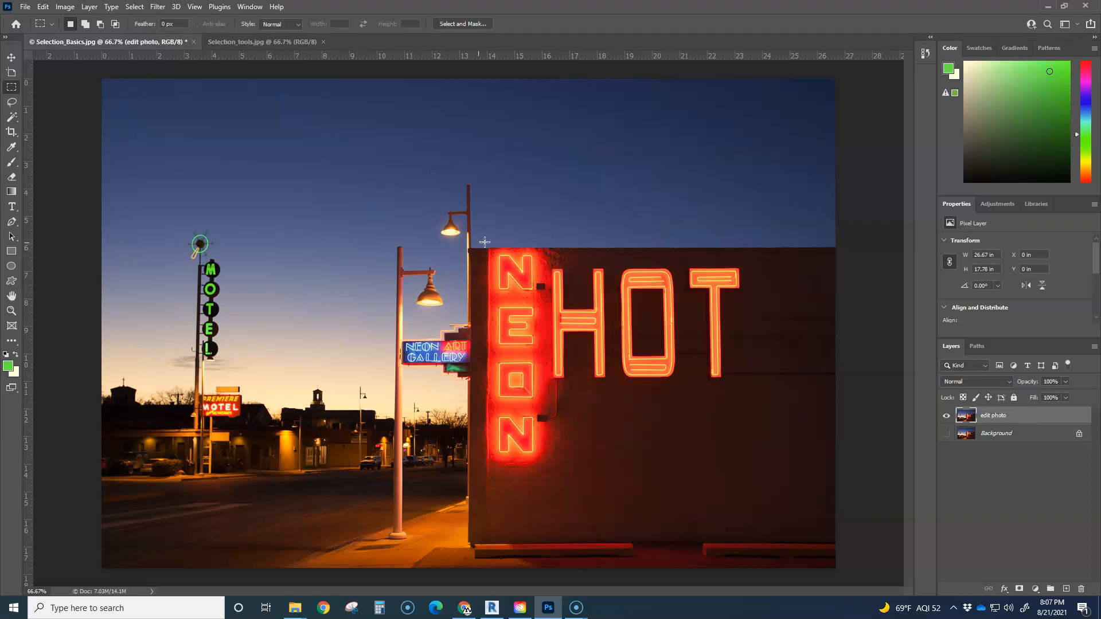
Switch from the Magic Wand to the Quick Selection tool
left_click(12, 120)
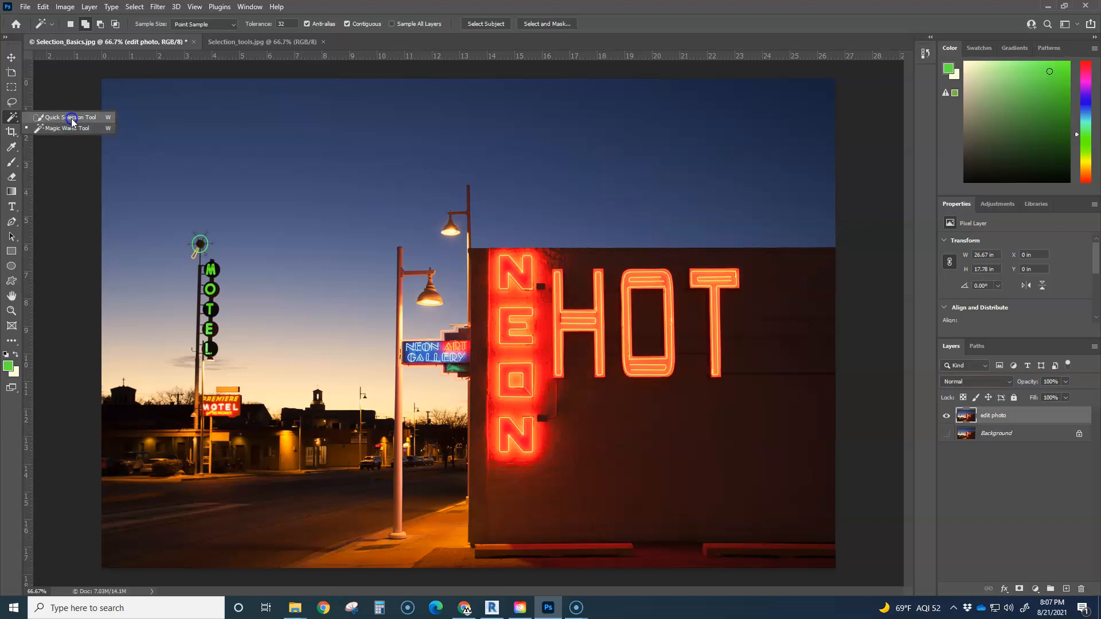
left_click(71, 118)
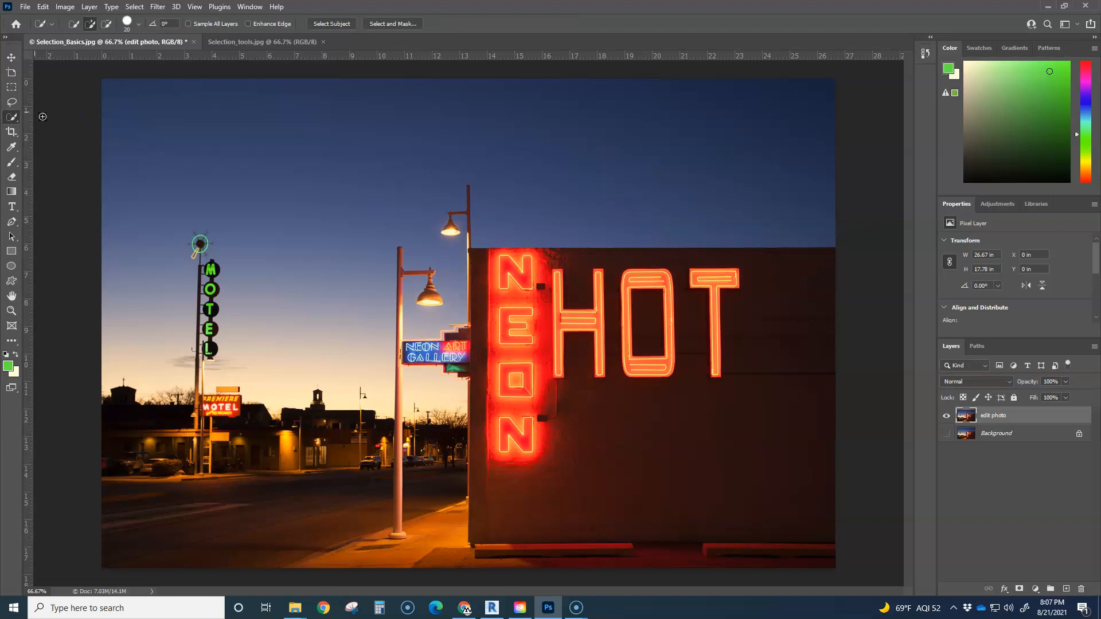
Marquee-select a rectangle about 3.1 × 2.4 in at the building's upper corner and add several overlapping rectangles across the HOT wall
left_click(10, 88)
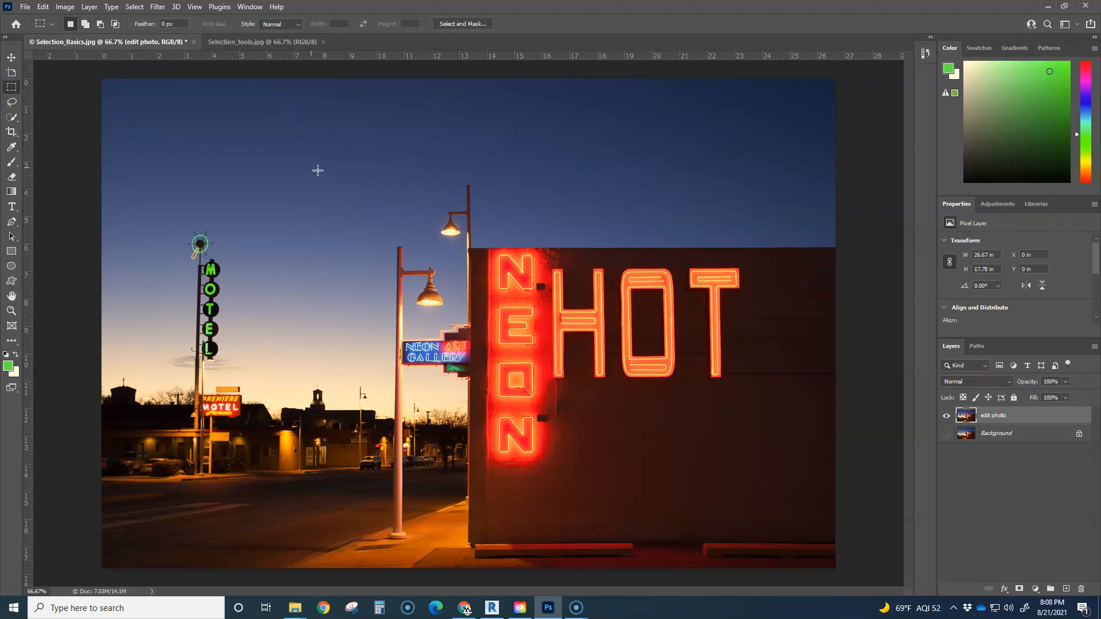
left_click_drag(470, 250, 555, 315)
left_click(85, 23)
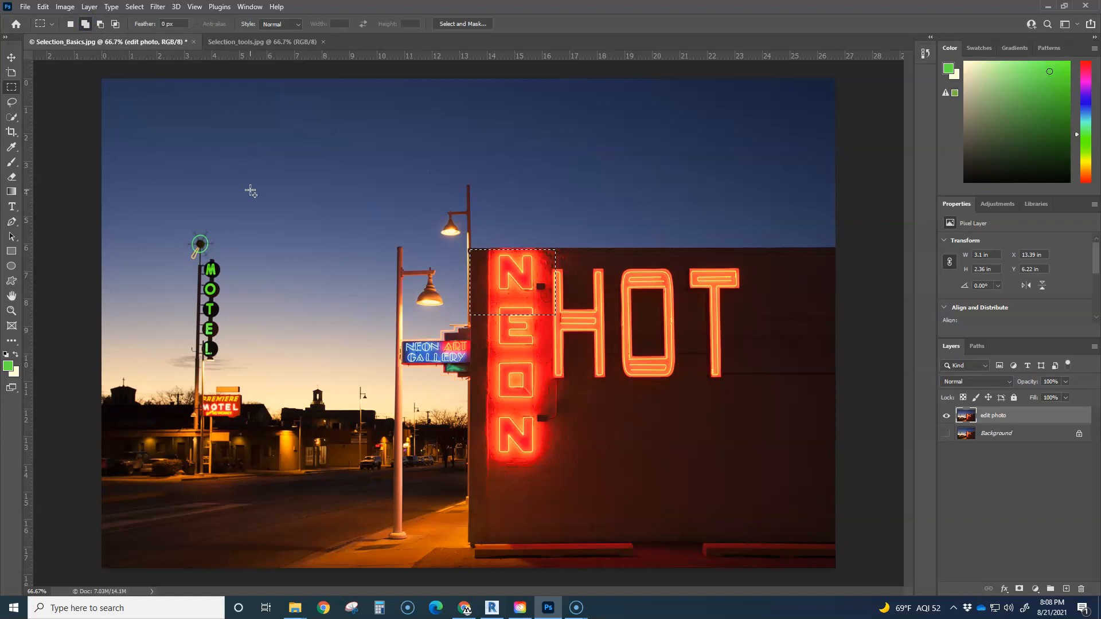
left_click_drag(531, 251, 648, 338)
left_click_drag(509, 314, 710, 450)
left_click_drag(636, 321, 754, 413)
Subtract rectangles from the marquee selection to remove its lower portions, leaving about 6.5 × 2.4 in along the building's top
left_click(99, 24)
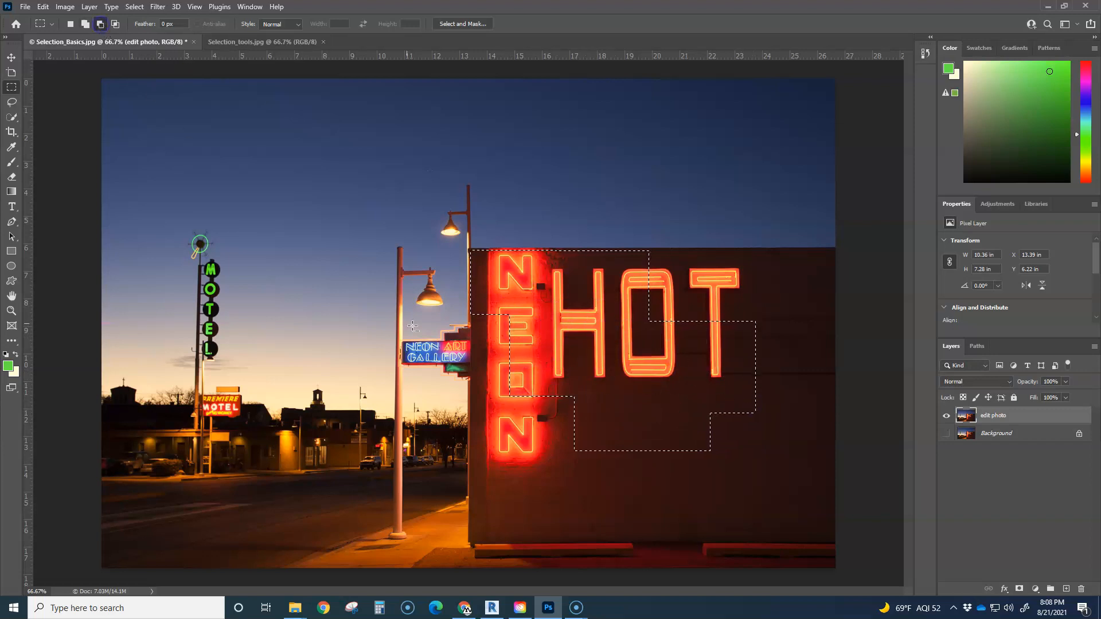
left_click_drag(473, 302, 618, 457)
left_click_drag(615, 313, 774, 492)
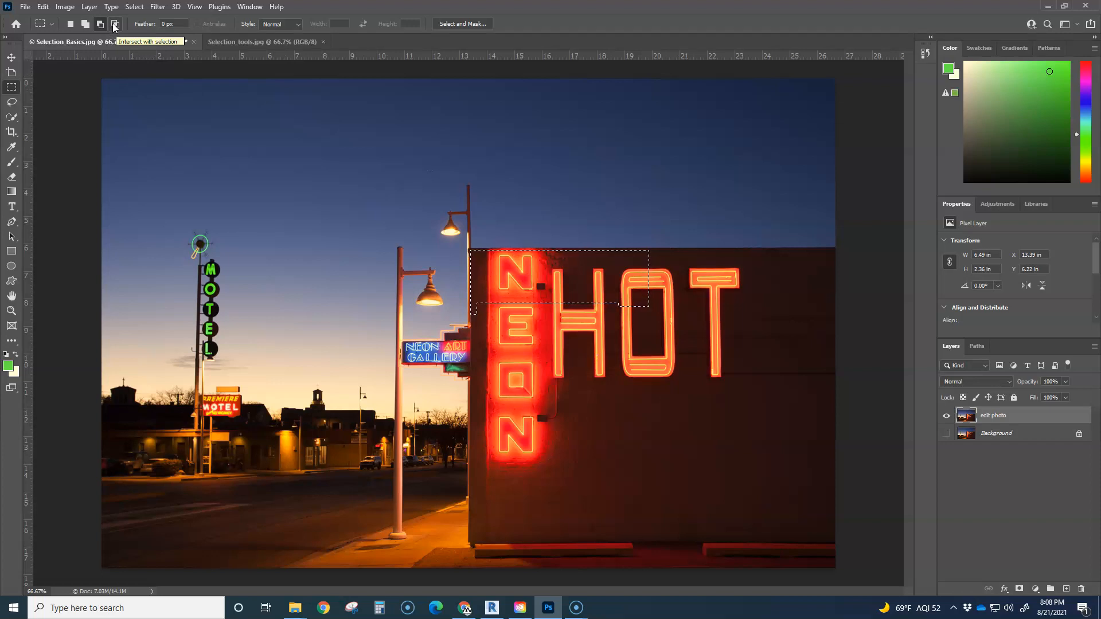
Add a rectangle over the O and T of HOT, and clear the whole selection in new-selection mode
left_click(84, 24)
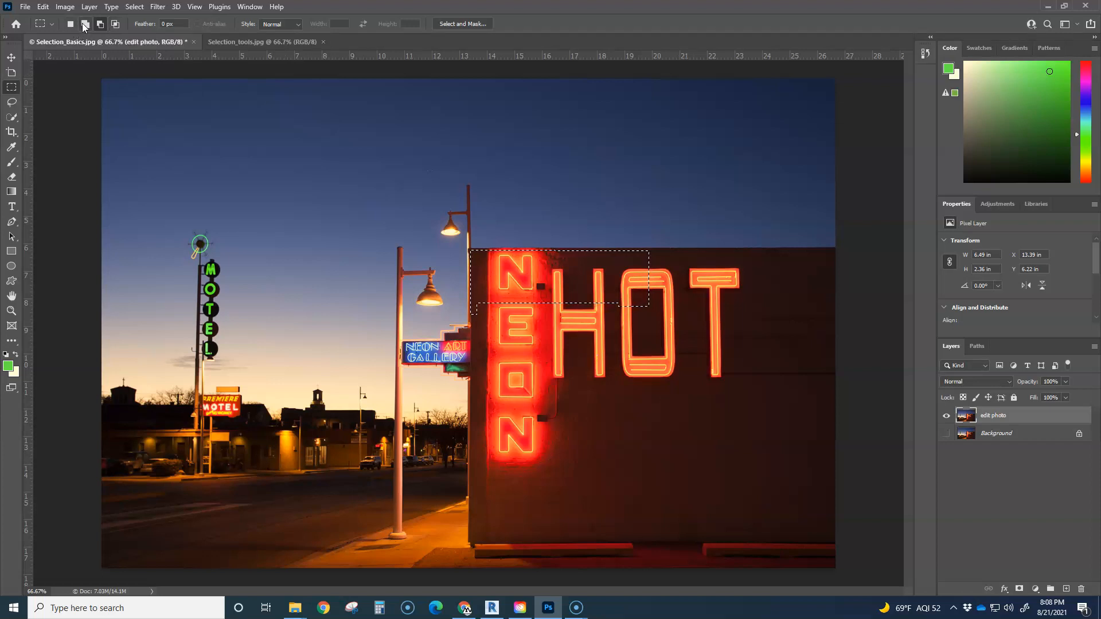
left_click_drag(608, 269, 725, 356)
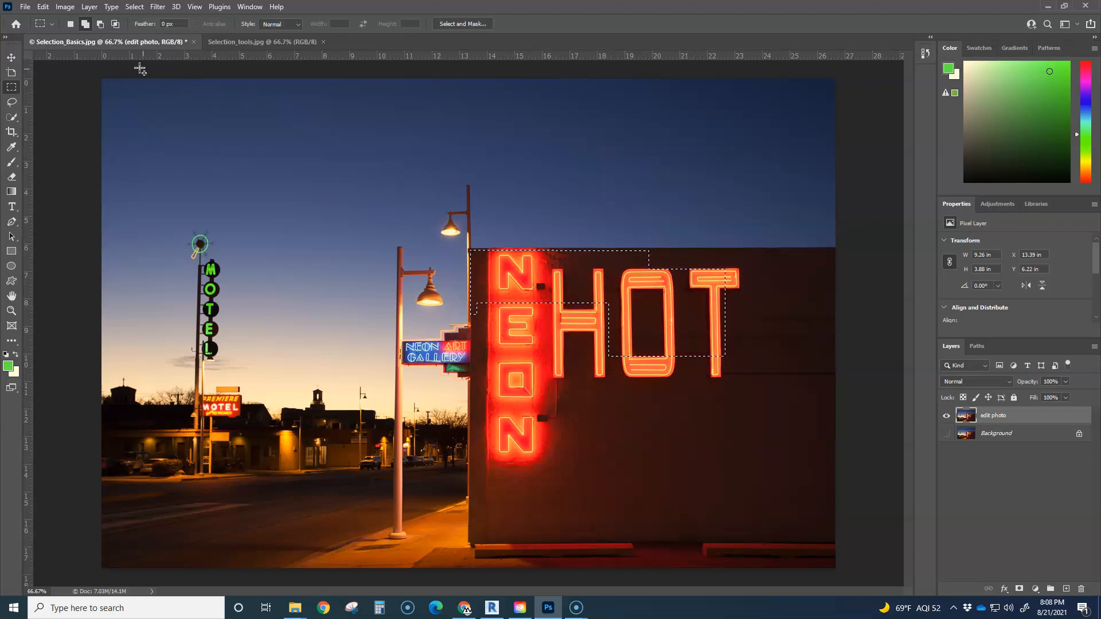
left_click(70, 23)
left_click(335, 264)
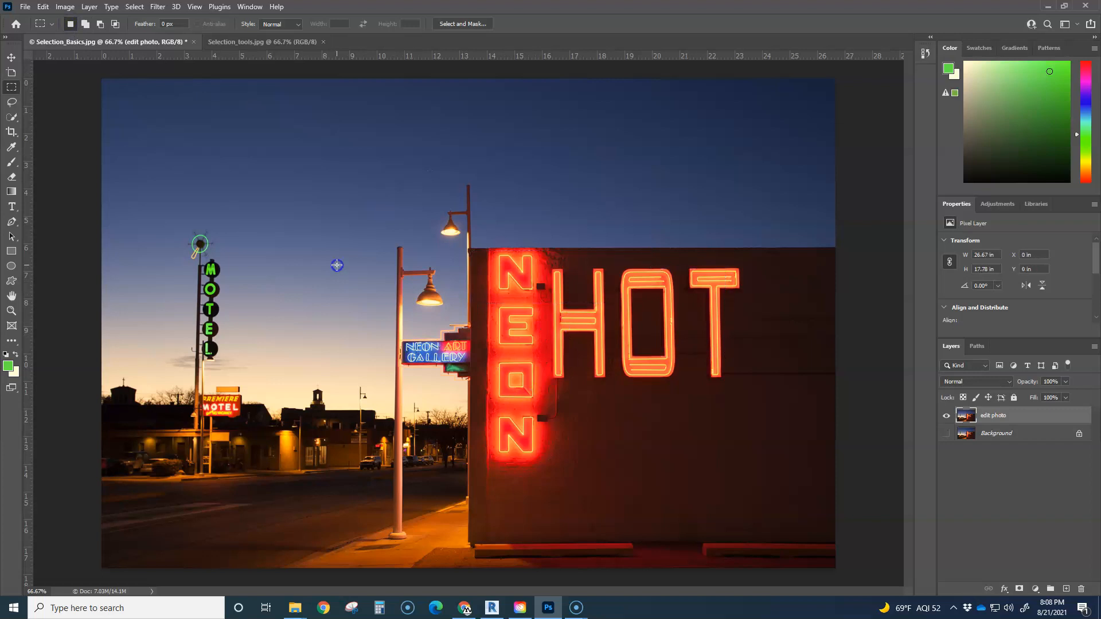
Select the whole building wall with overlapping added marquee rectangles covering about 13.2 × 10.7 in
left_click_drag(470, 248, 706, 383)
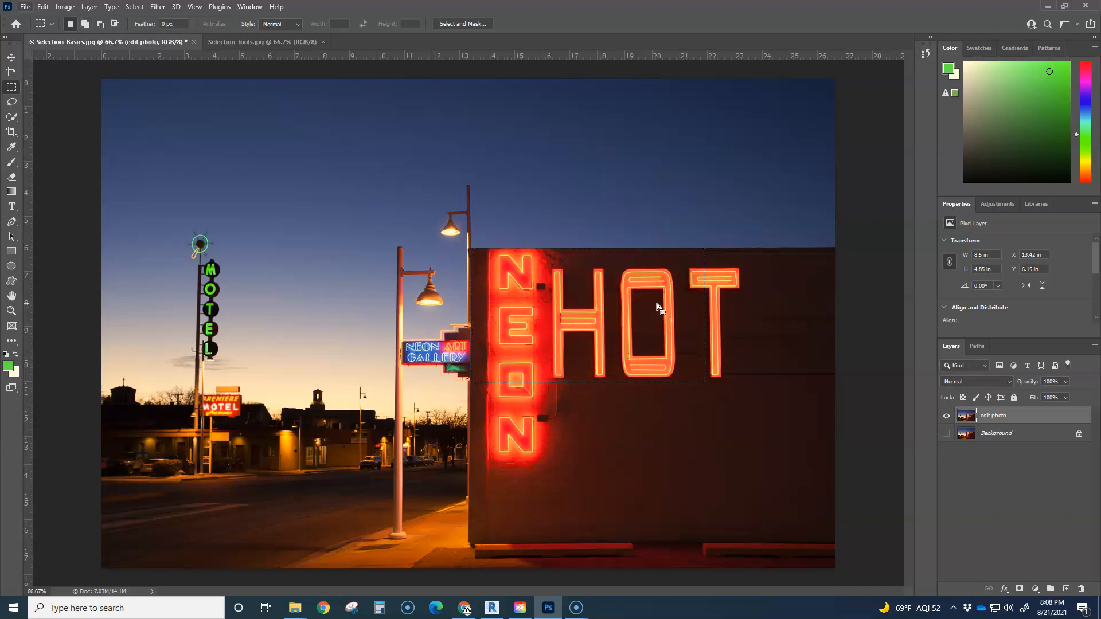
left_click_drag(676, 249, 834, 397)
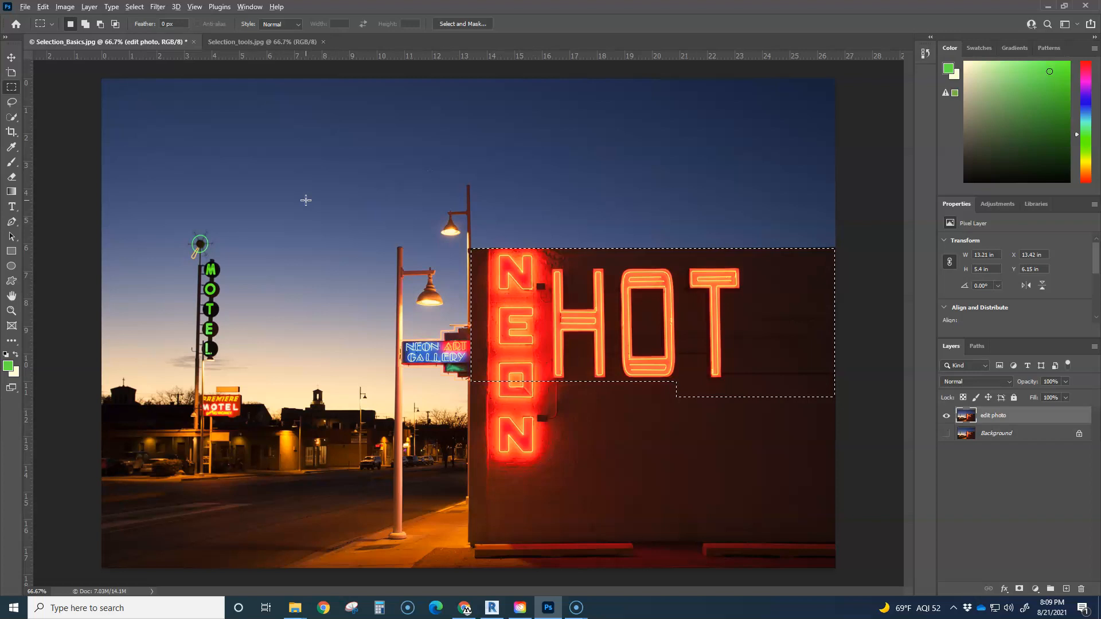
left_click_drag(597, 332, 737, 440)
left_click_drag(471, 285, 837, 542)
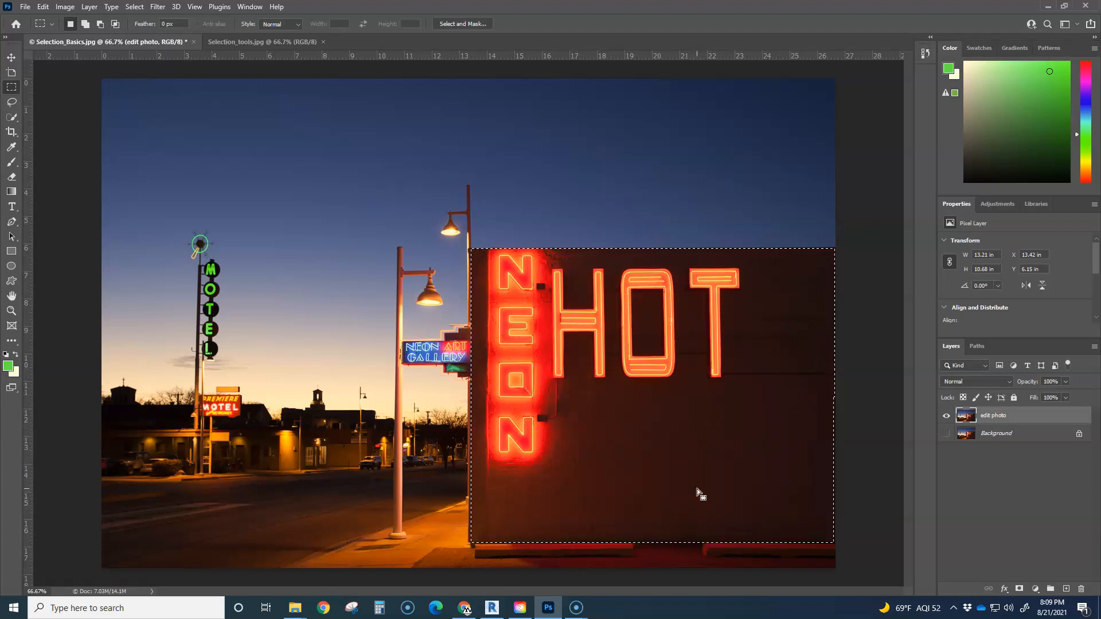
Darken the selected building with Brightness/Contrast, using a brightness of -116 and a contrast of 0
left_click(64, 7)
mouse_move(86, 37)
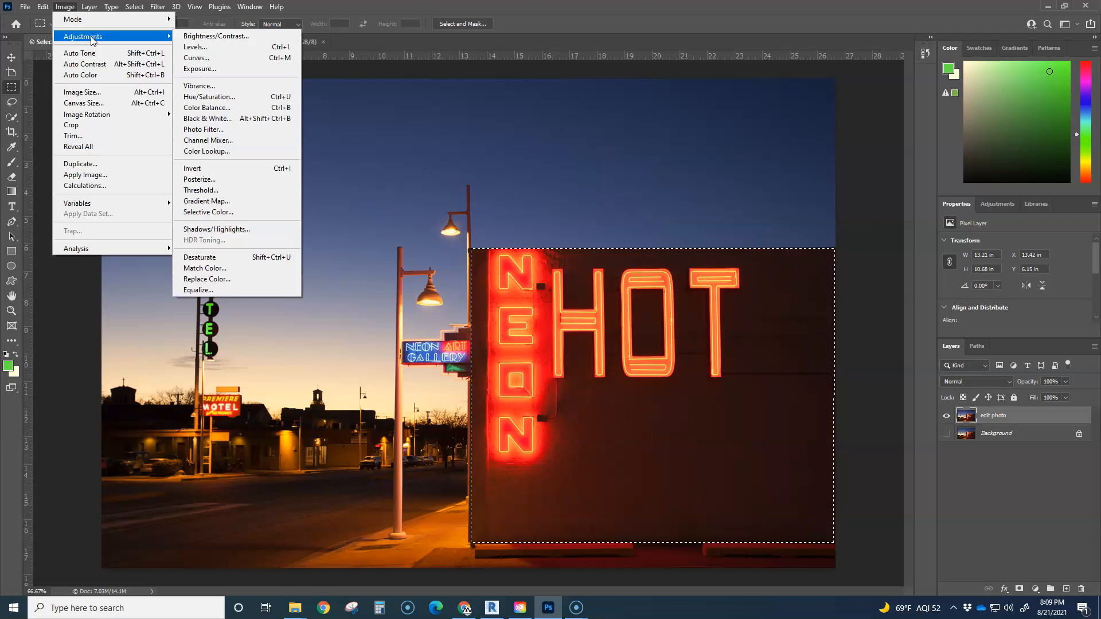
left_click(207, 41)
left_click_drag(511, 156, 314, 162)
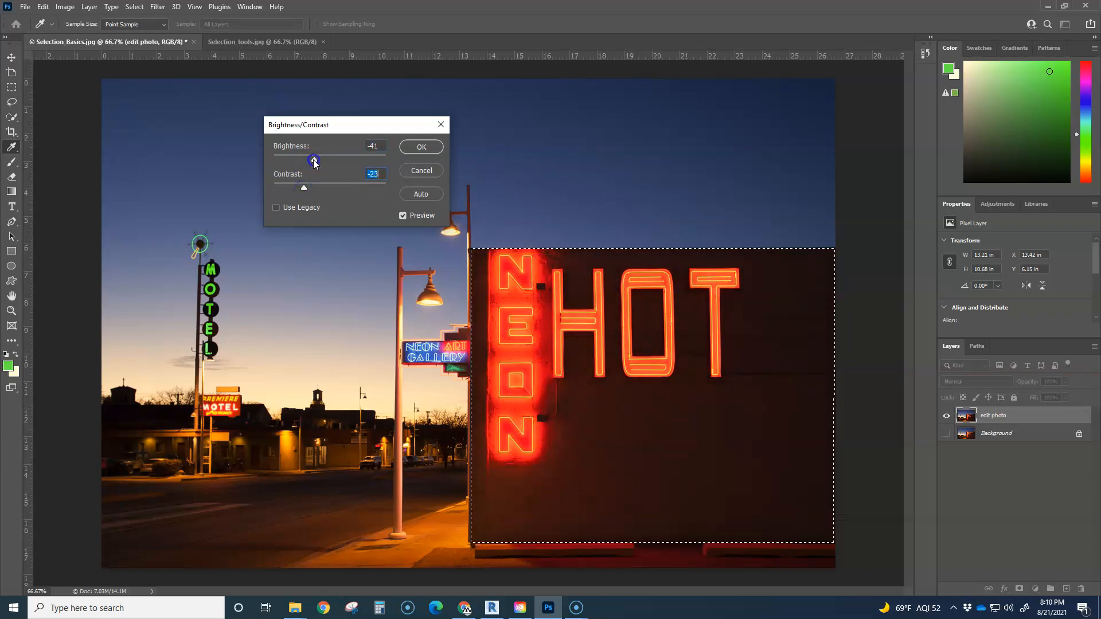
left_click(419, 148)
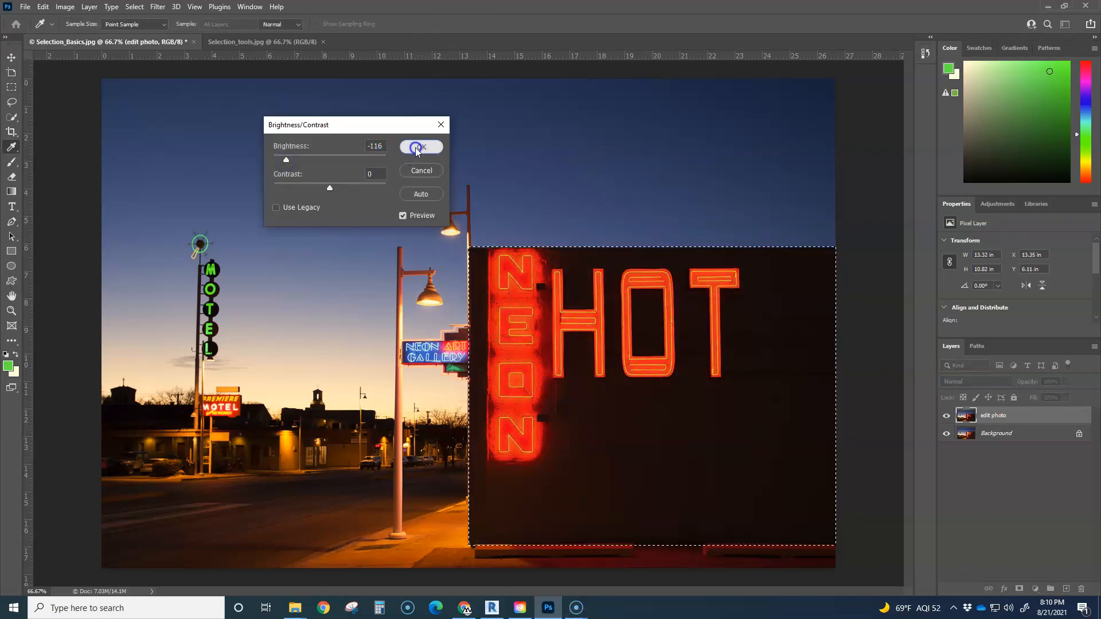
left_click(421, 147)
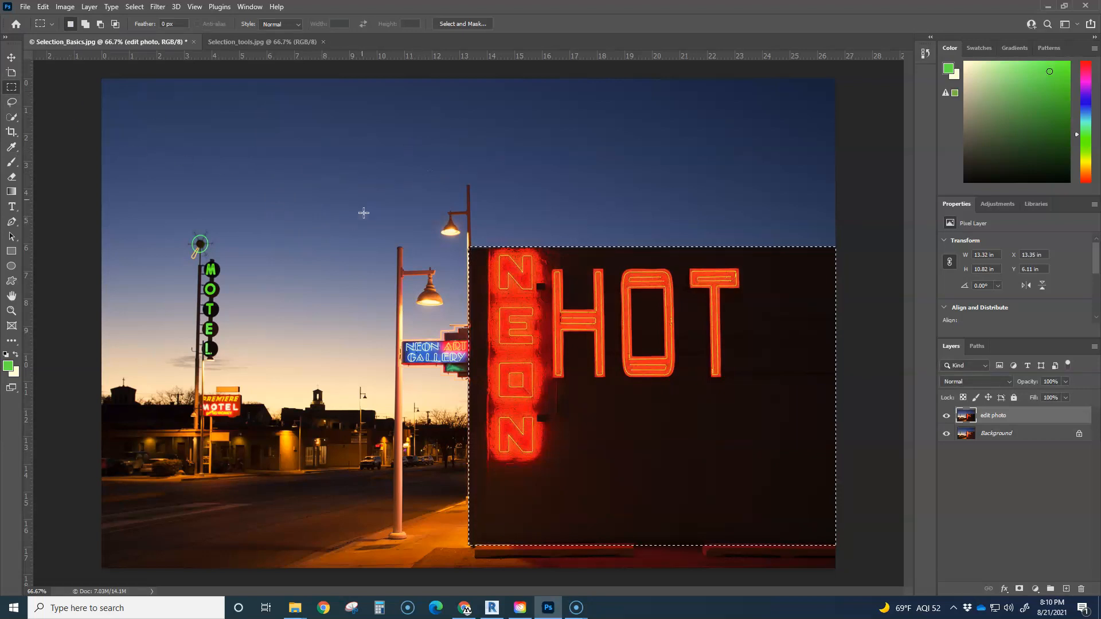
Add two small rectangles in the sky beside the building to the selection, and deselect everything
left_click(86, 24)
left_click_drag(315, 207, 371, 240)
left_click_drag(327, 273, 409, 334)
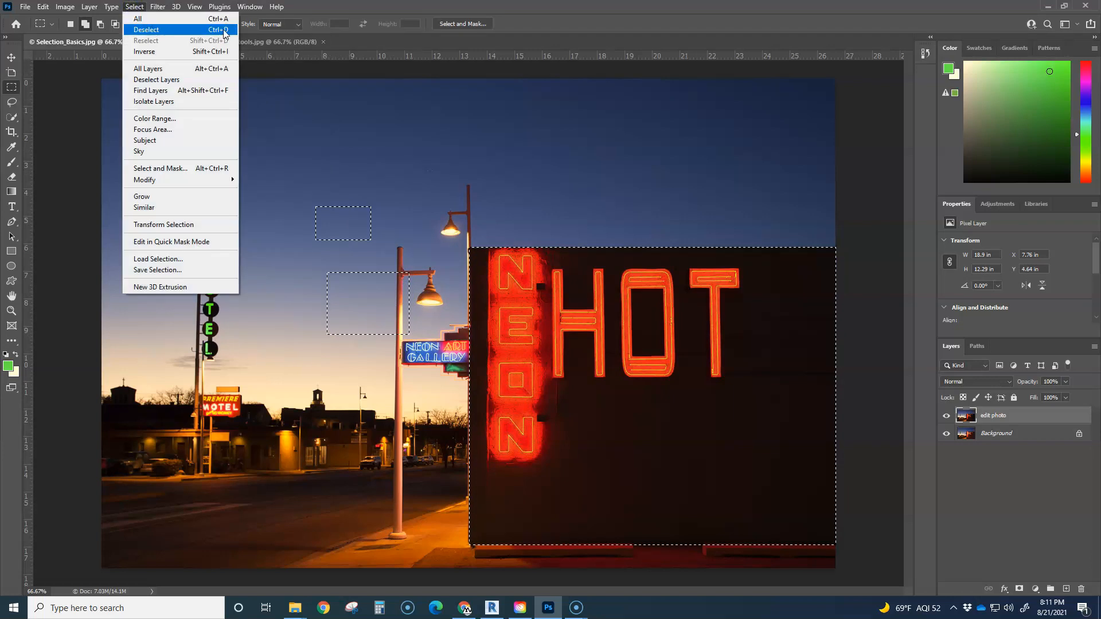
left_click(354, 150)
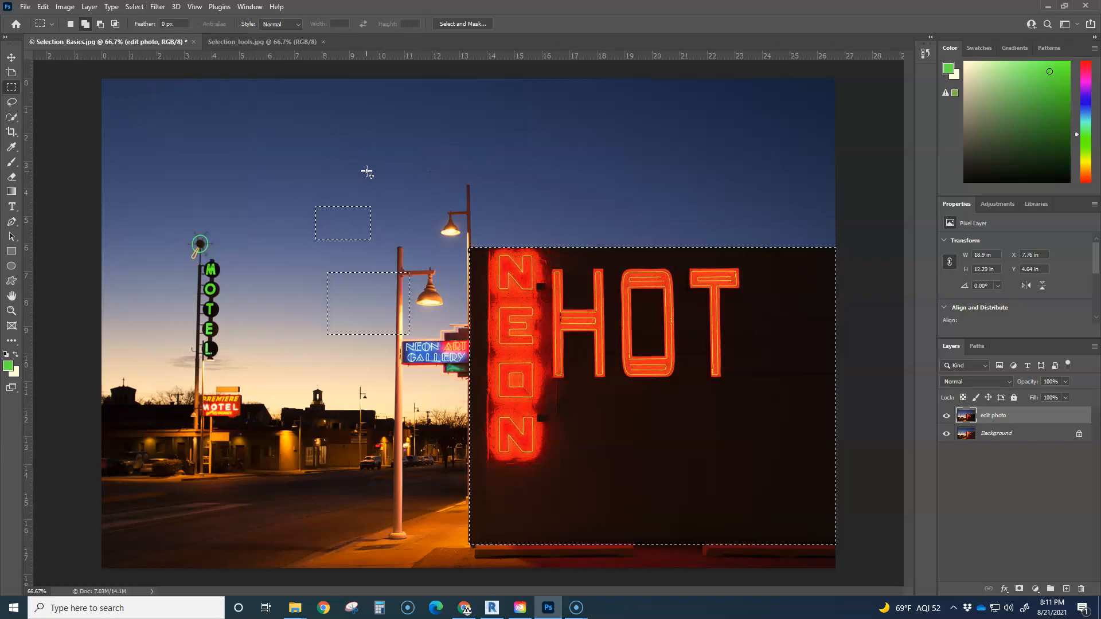
left_click(369, 173)
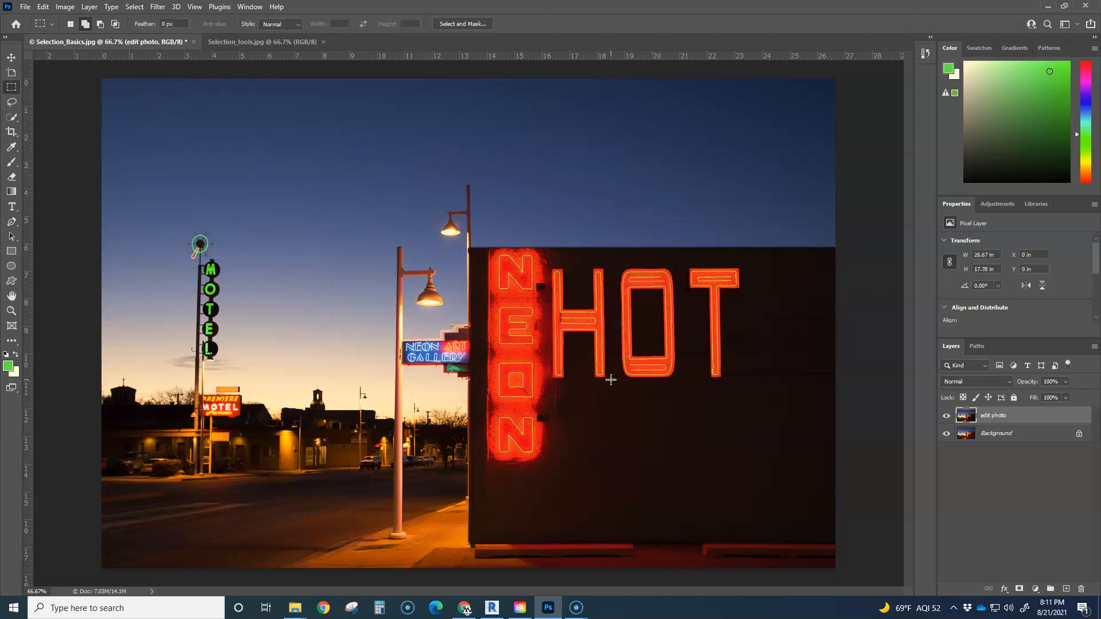
Toggle the visibility of the edit photo layer to compare the darkened building with the original
left_click(947, 417)
left_click(946, 417)
left_click(946, 417)
left_click(946, 417)
Switch to Selection_tools.jpg and select the mannequin and its patterned garment with the Quick Selection tool
left_click(250, 42)
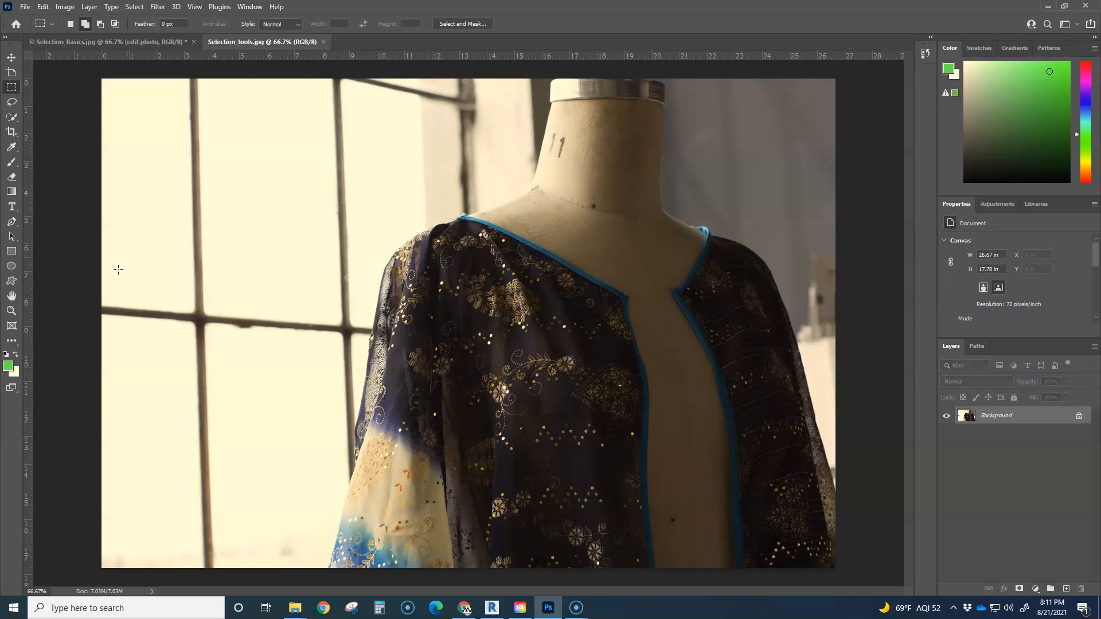
left_click(11, 117)
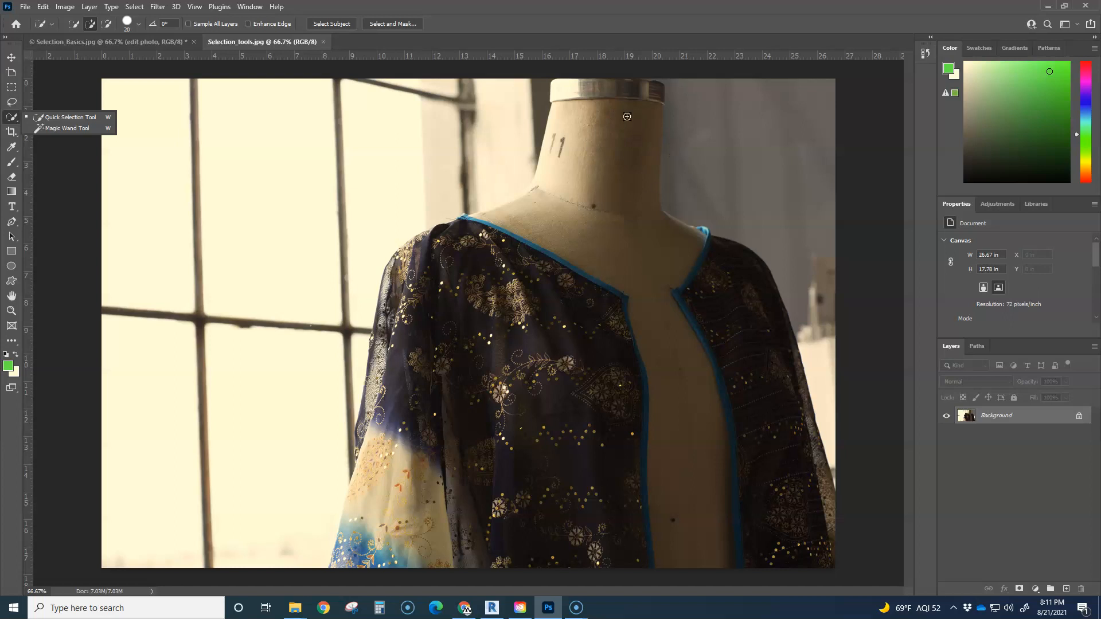
mouse_move(630, 135)
left_mouse_down()
mouse_move(619, 235)
mouse_move(634, 259)
mouse_move(676, 484)
left_mouse_up()
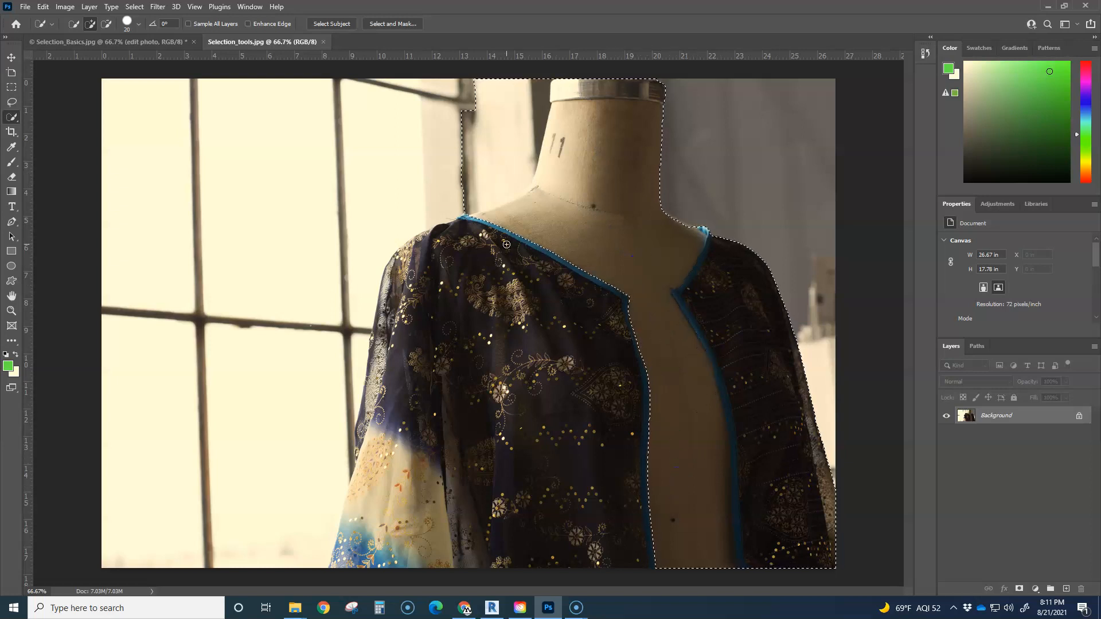
mouse_move(548, 255)
left_mouse_down()
mouse_move(578, 356)
mouse_move(537, 465)
mouse_move(516, 344)
mouse_move(494, 343)
mouse_move(459, 307)
mouse_move(404, 282)
mouse_move(371, 404)
mouse_move(372, 459)
left_mouse_up()
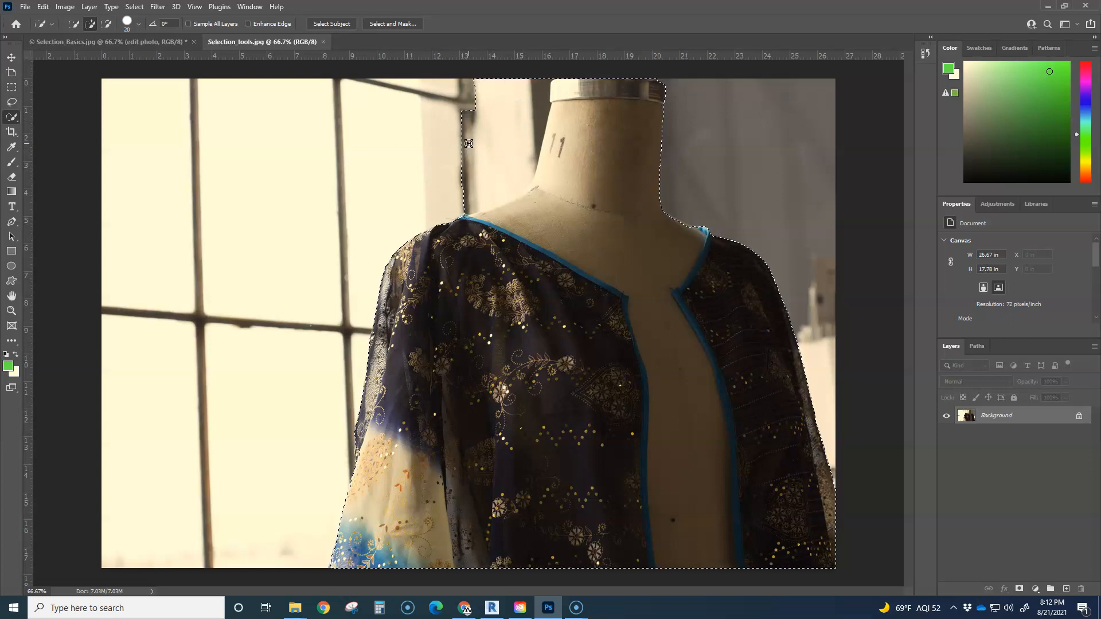
Subtract the window background beside the mannequin's neck from the quick selection
key("alt")
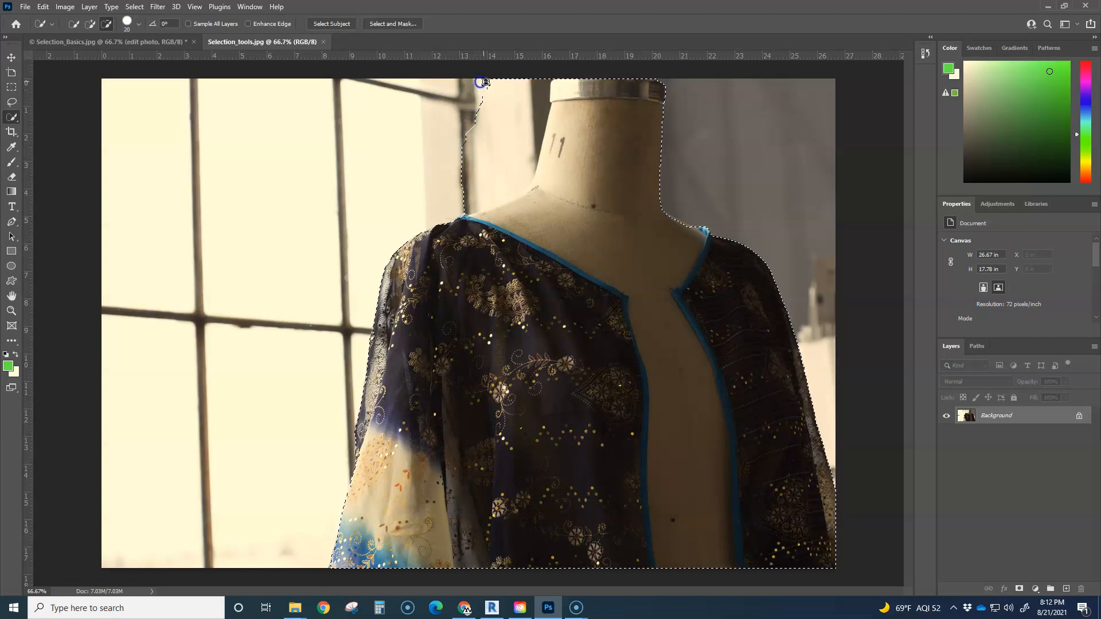
left_click_drag(483, 86, 458, 138)
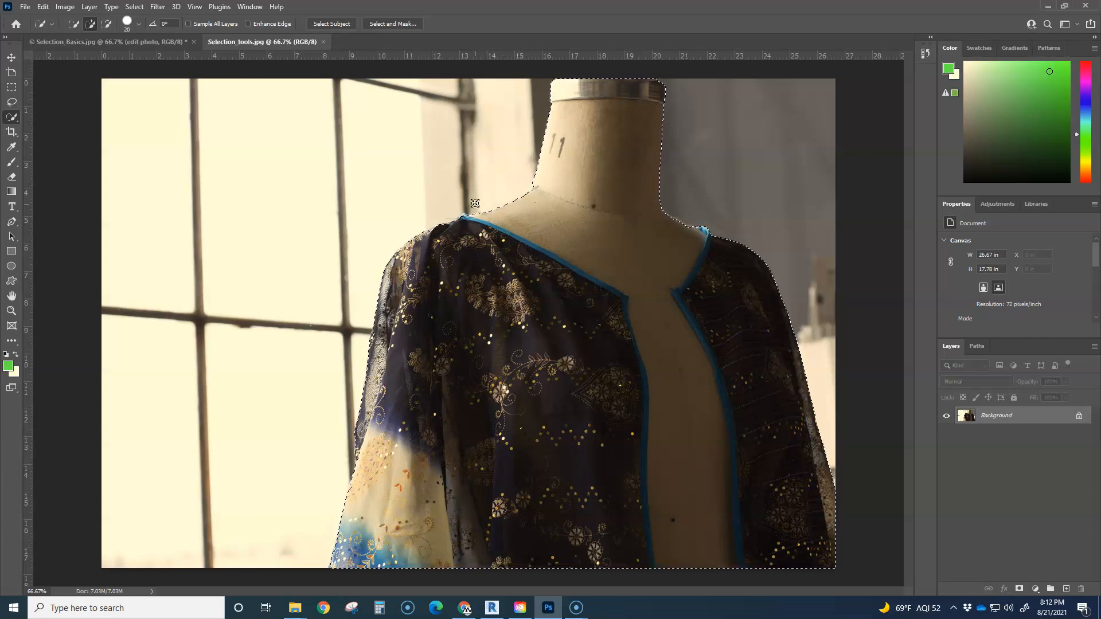
Reduce the Quick Selection brush size to 10 for working along the garment's shoulder edge beside the neck
scroll(474, 203, "up", 5)
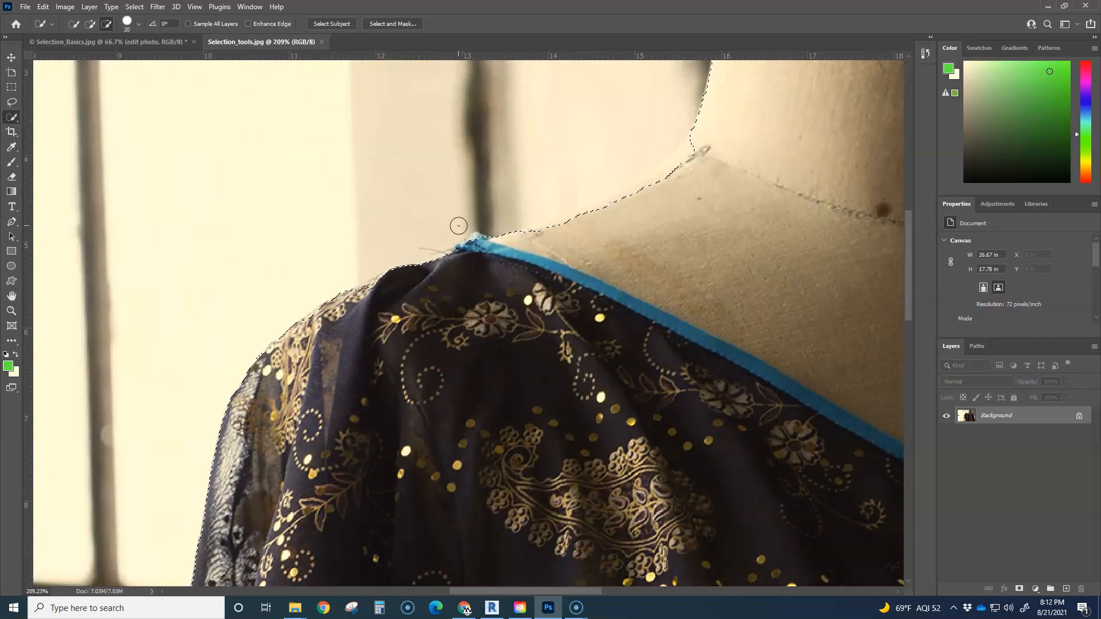
scroll(459, 226, "up", 2)
scroll(459, 225, "up", 1)
mouse_move(576, 277)
left_mouse_down()
mouse_move(506, 304)
mouse_move(518, 281)
left_mouse_up()
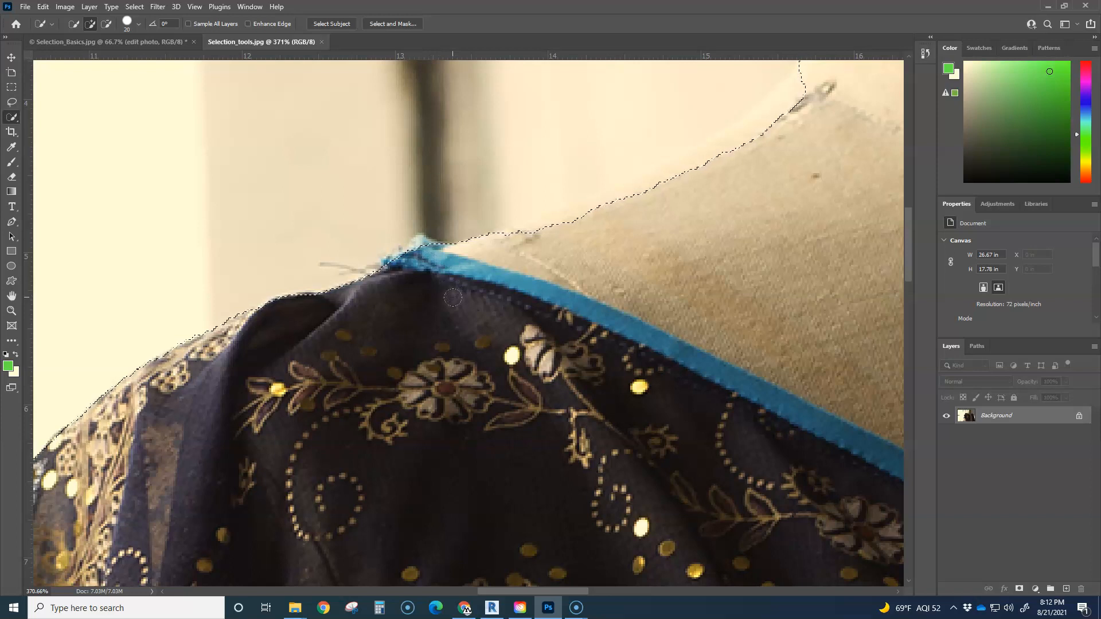
key("bracketleft")
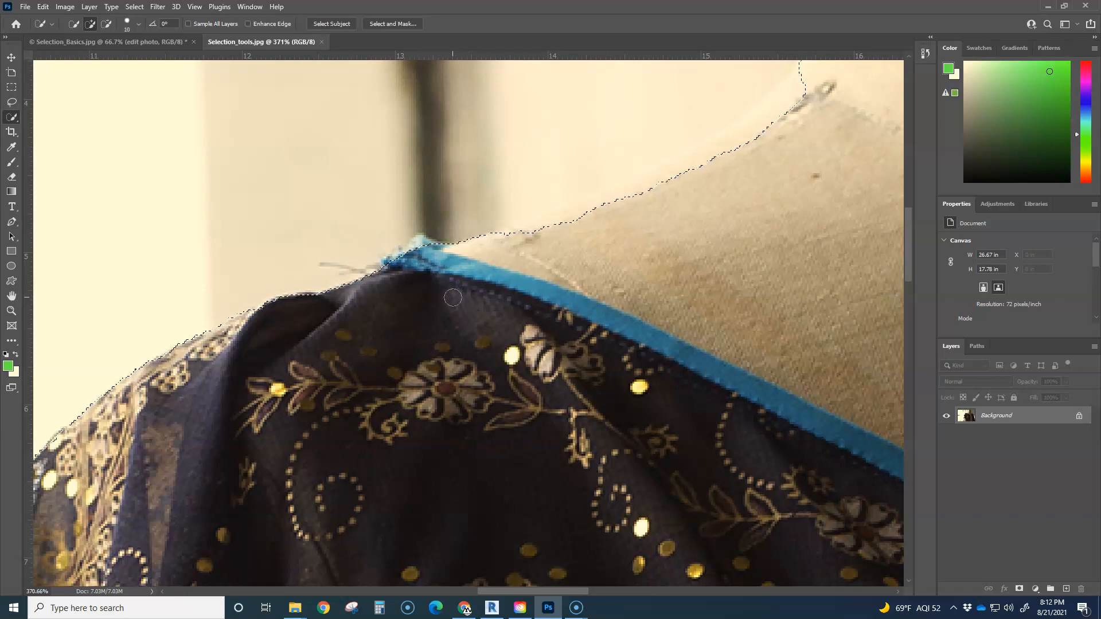
key("bracketright")
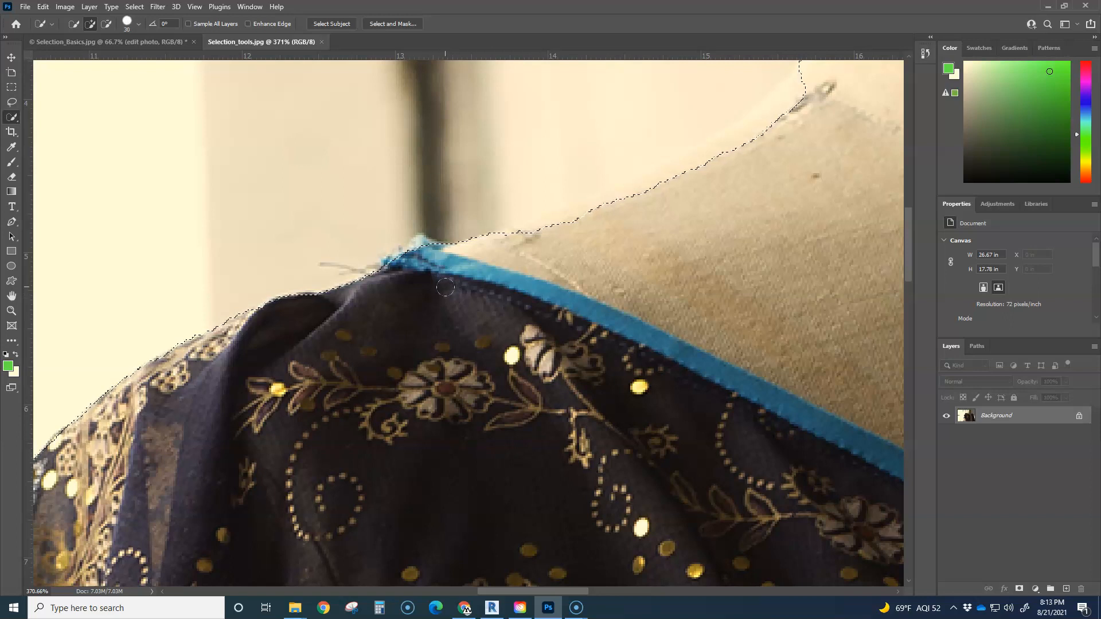
key("bracketleft")
key("bracketleft")
key("bracketleft")
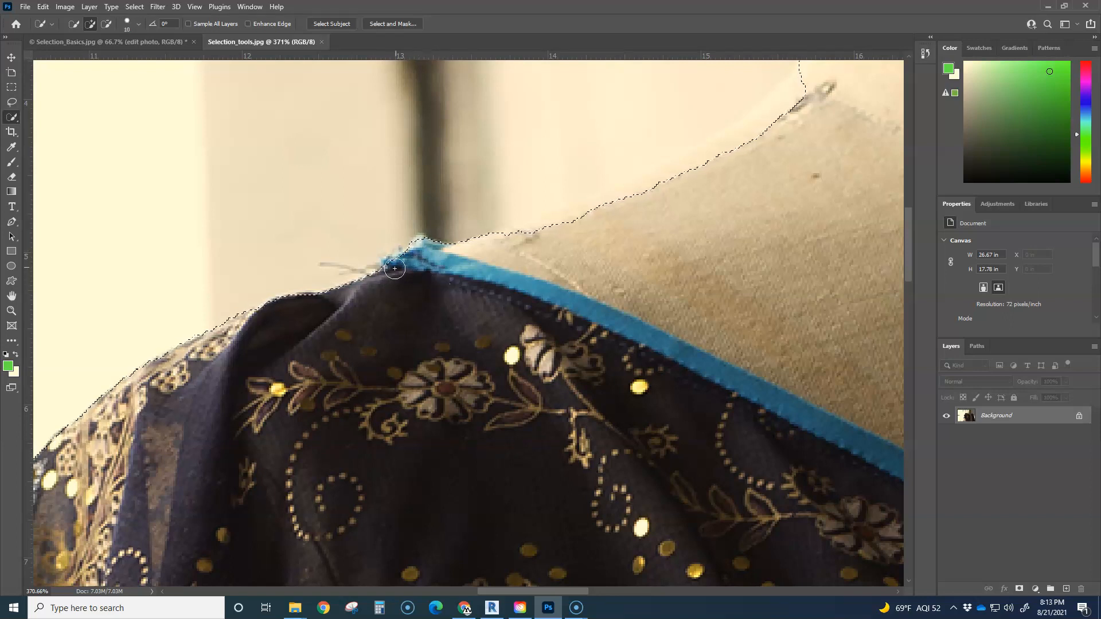
left_click_drag(532, 264, 388, 372)
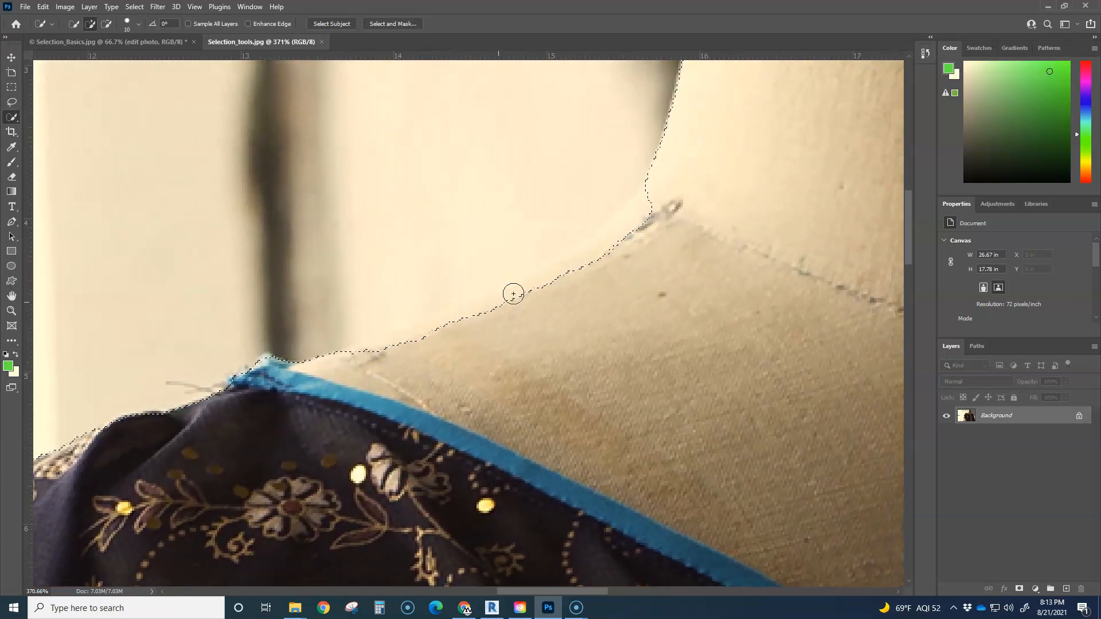
Add the missed strip of the mannequin's shoulder between neck and blue trim to the selection with the Lasso tool
left_click(15, 105)
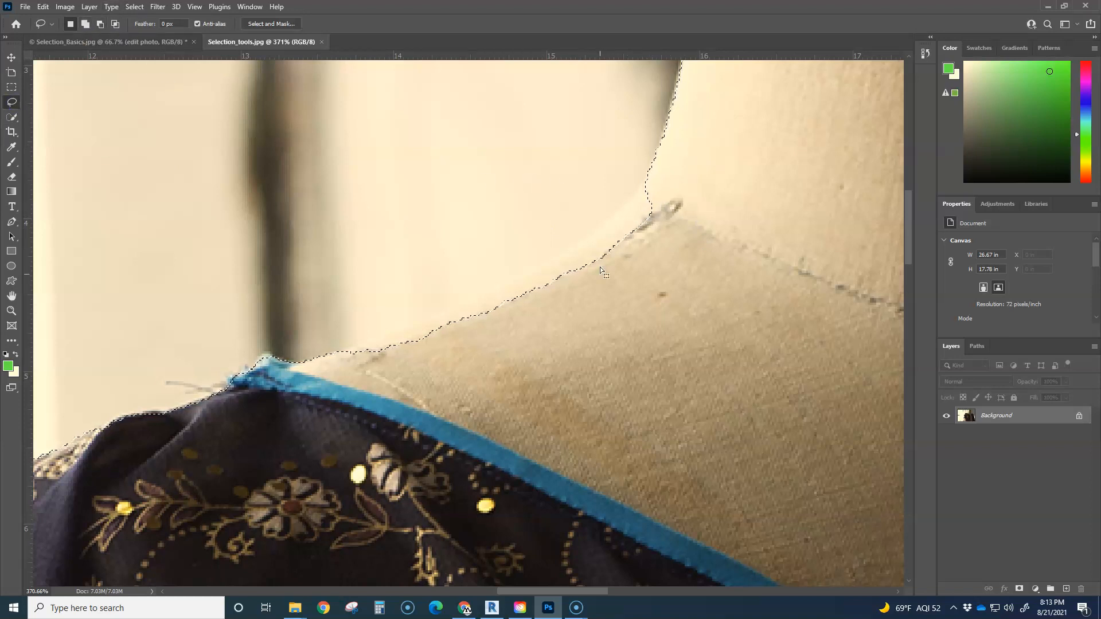
left_click(86, 23)
left_click_drag(595, 236, 553, 263)
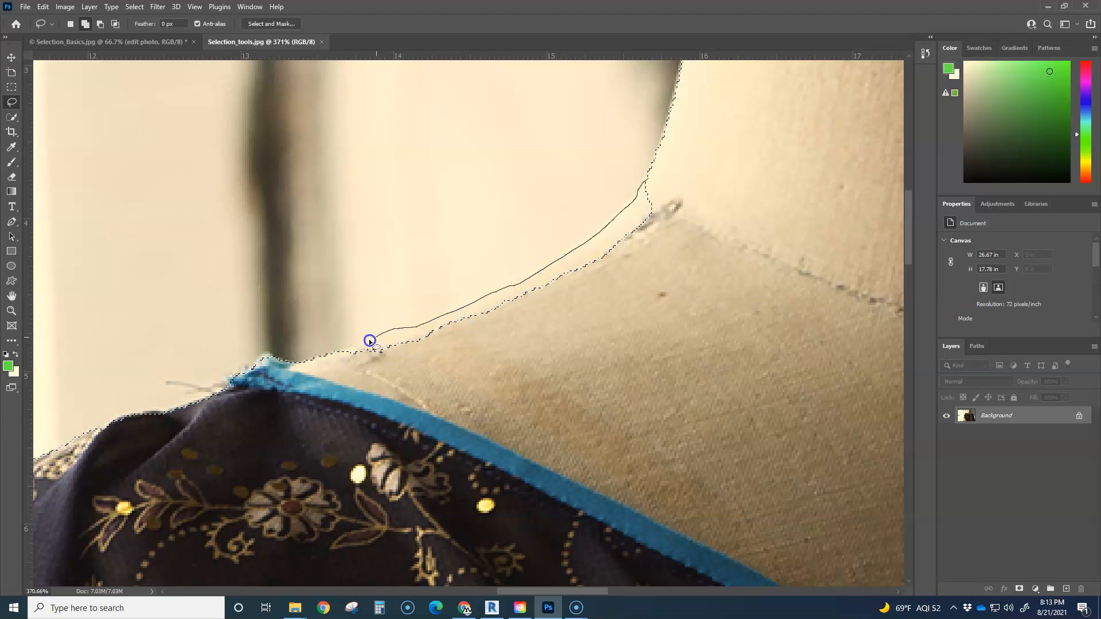
mouse_move(289, 378)
left_mouse_down()
mouse_move(371, 404)
mouse_move(554, 390)
mouse_move(682, 335)
mouse_move(728, 259)
mouse_move(692, 199)
left_mouse_up()
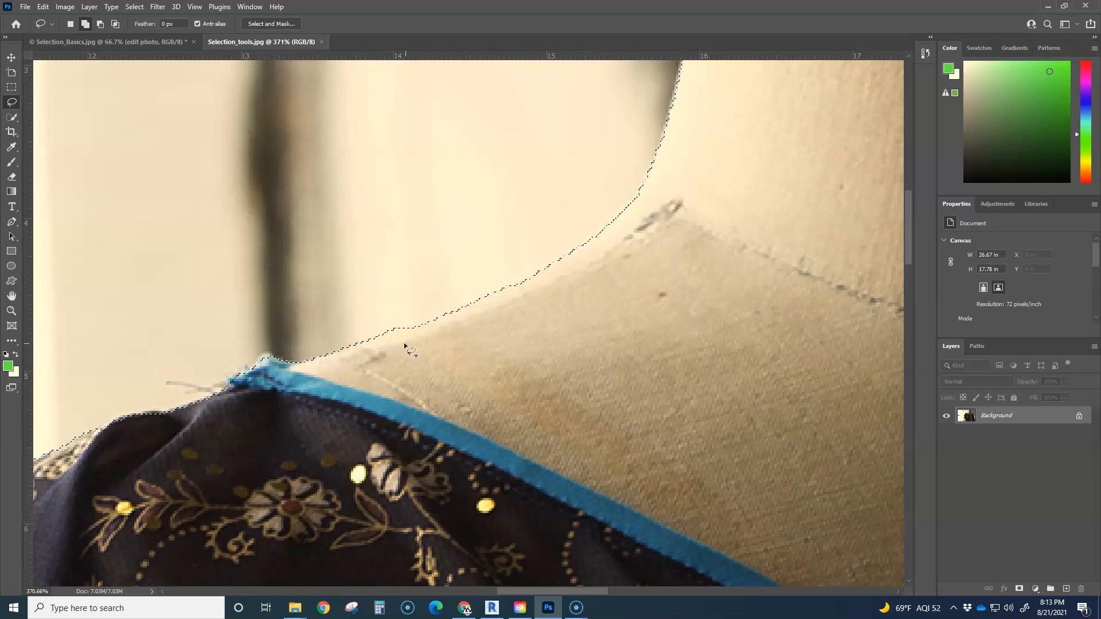
key("alt")
mouse_move(360, 346)
left_mouse_down()
mouse_move(427, 321)
mouse_move(413, 305)
mouse_move(360, 308)
mouse_move(356, 337)
left_mouse_up()
scroll(576, 291, "down", 5)
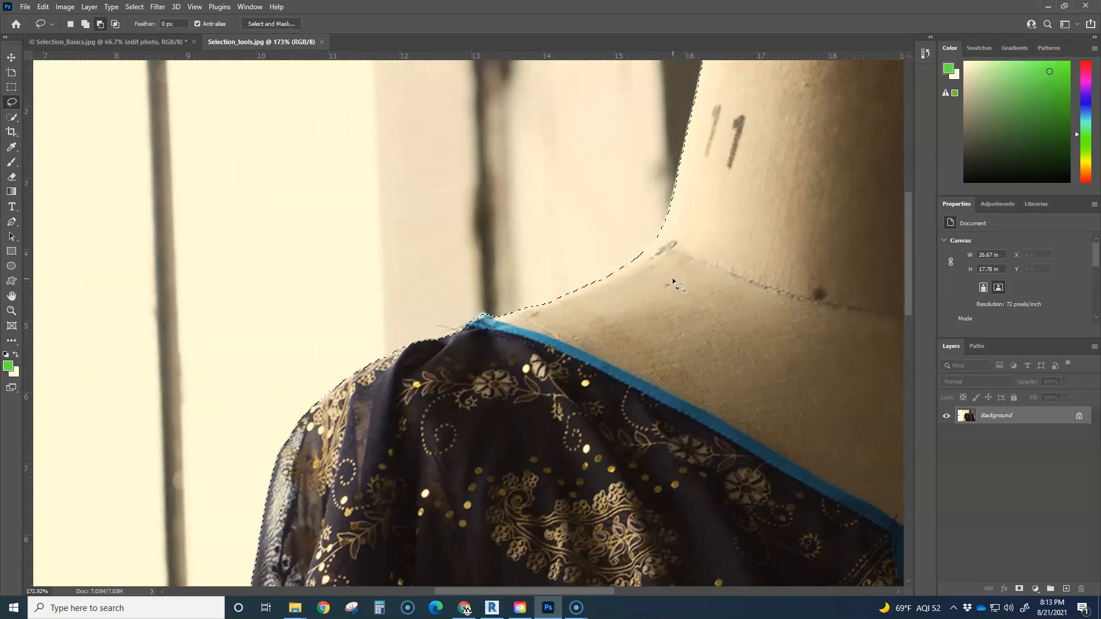
scroll(645, 357, "down", 2)
key("shift")
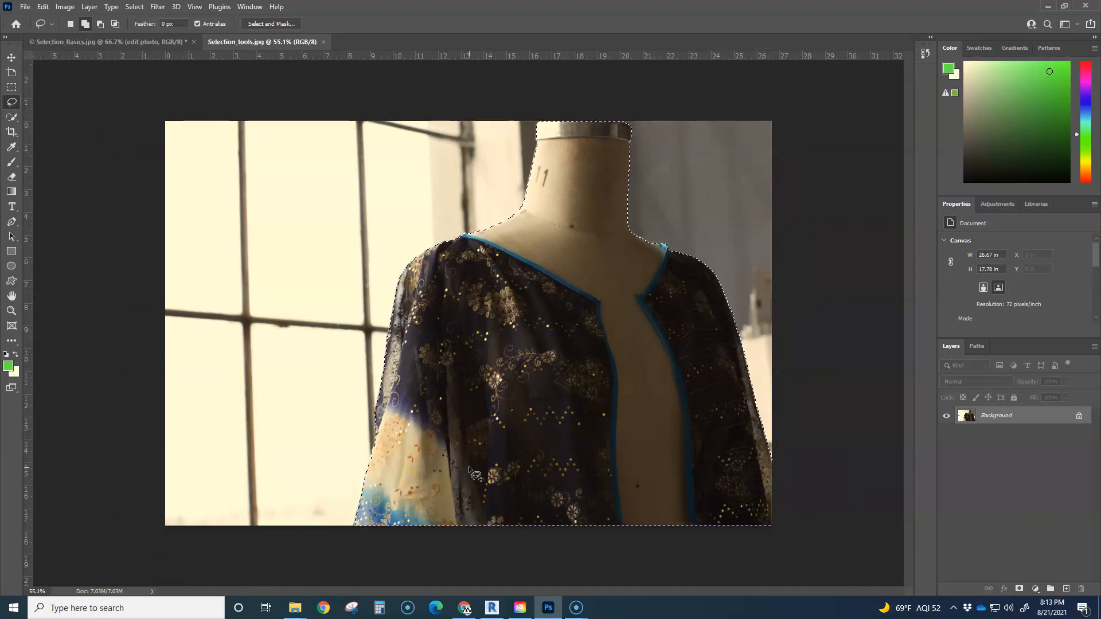
Open the mannequin selection in Select and Mask and preview it in the Overlay view mode
left_click(136, 7)
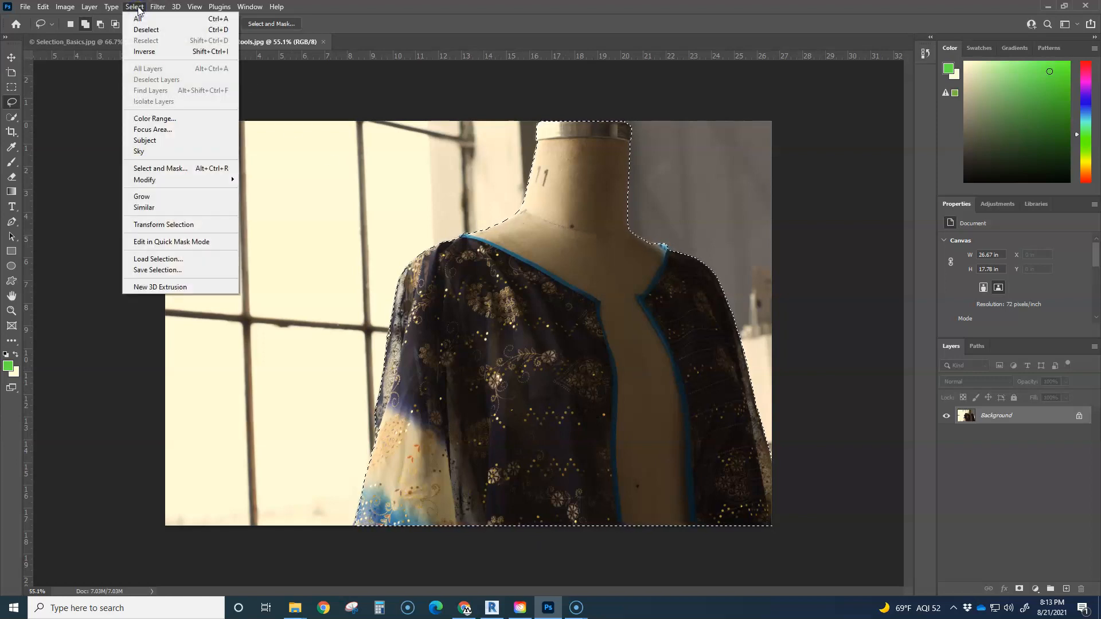
left_click(172, 168)
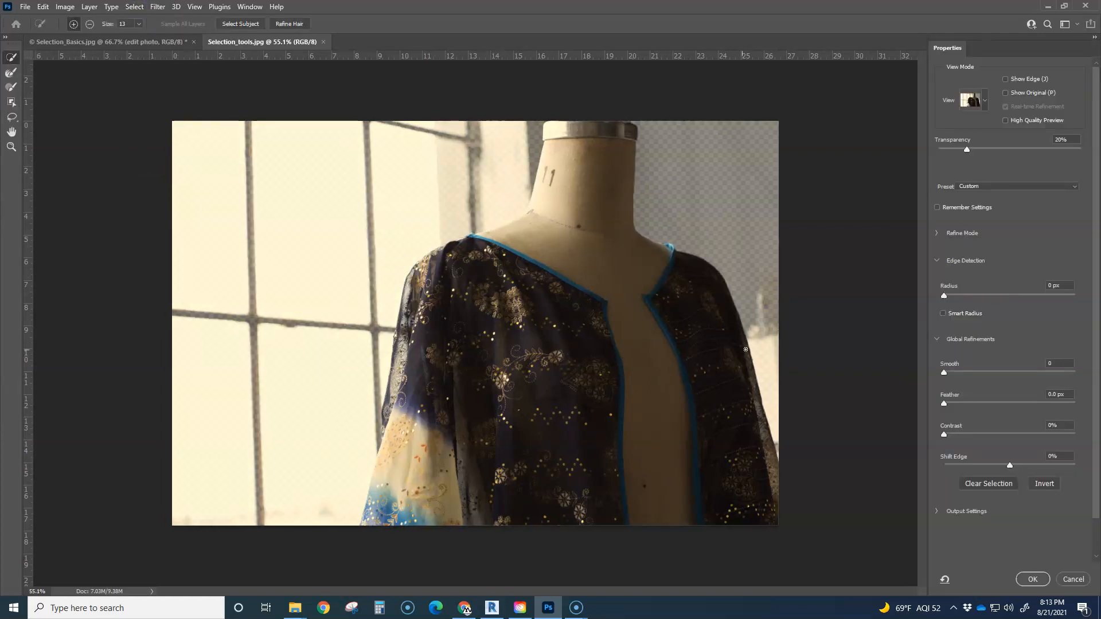
left_click(986, 105)
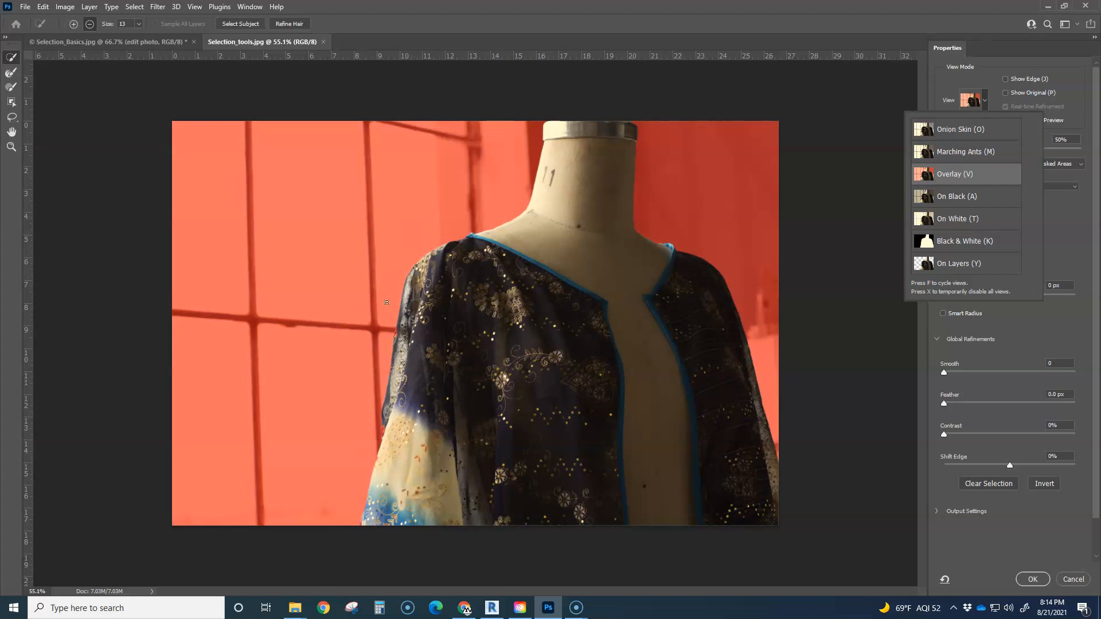
Brush the missed lace areas along the sleeve's outer edge into the selection, down to the cream fabric
scroll(376, 344, "up", 5)
scroll(362, 344, "up", 3)
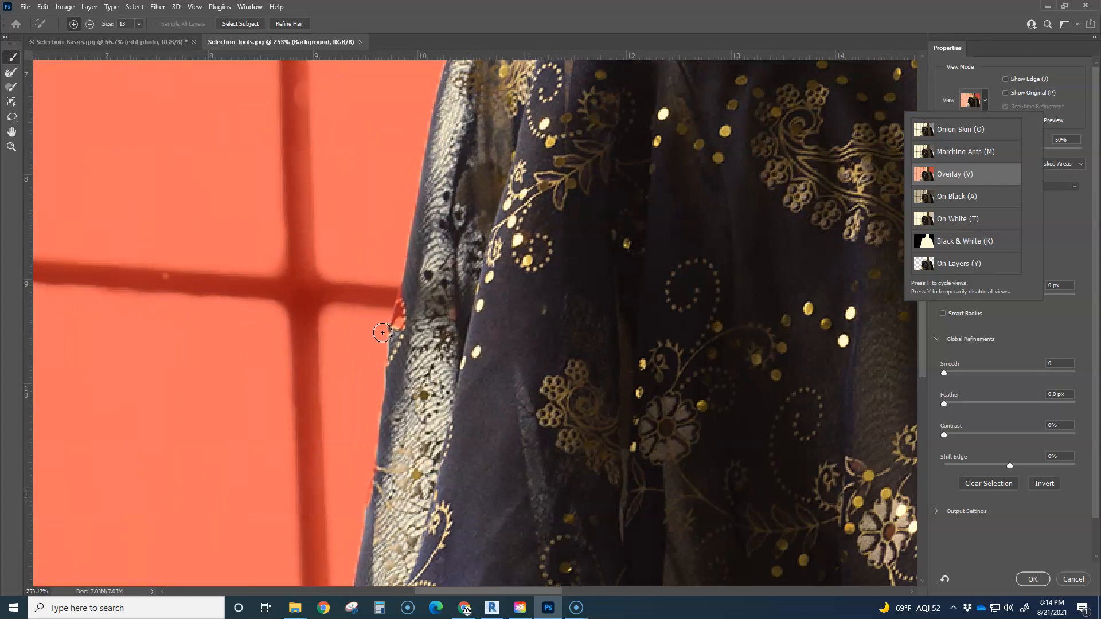
mouse_move(408, 304)
left_mouse_down()
mouse_move(401, 341)
mouse_move(432, 268)
left_mouse_up()
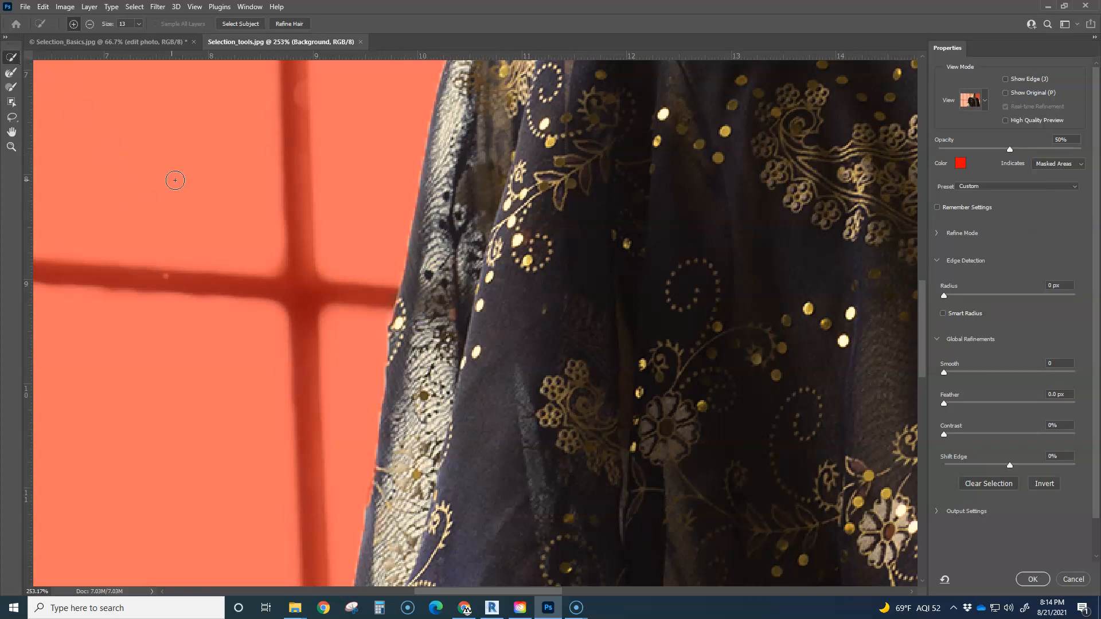
left_click_drag(436, 376, 510, 245)
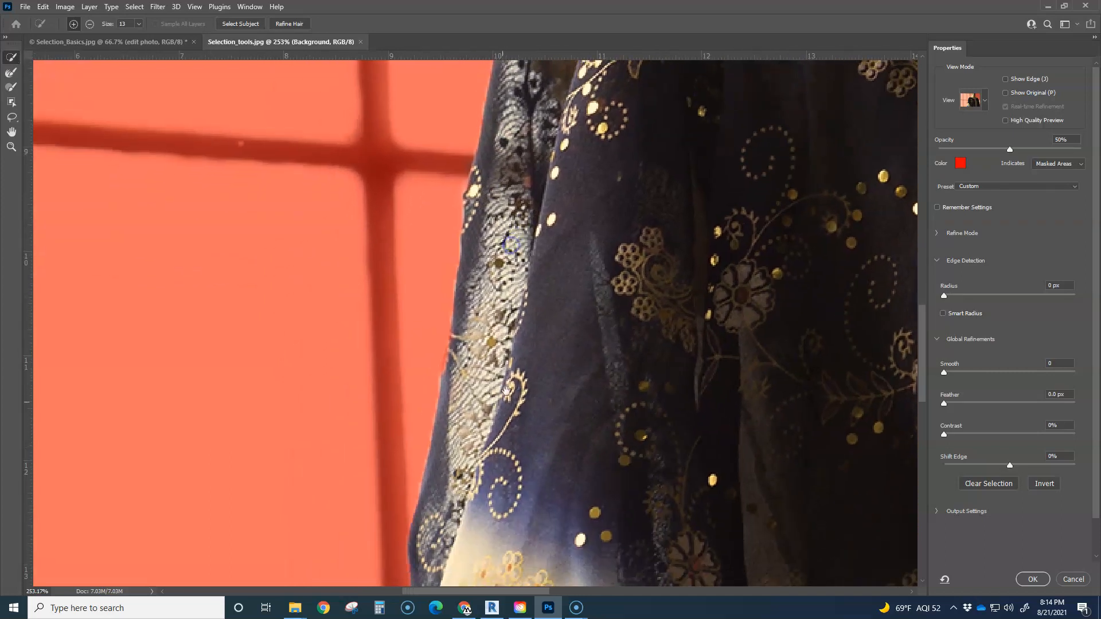
left_click_drag(506, 391, 517, 364)
mouse_move(472, 316)
left_mouse_down()
mouse_move(471, 301)
mouse_move(463, 357)
left_mouse_up()
left_click_drag(510, 433, 545, 229)
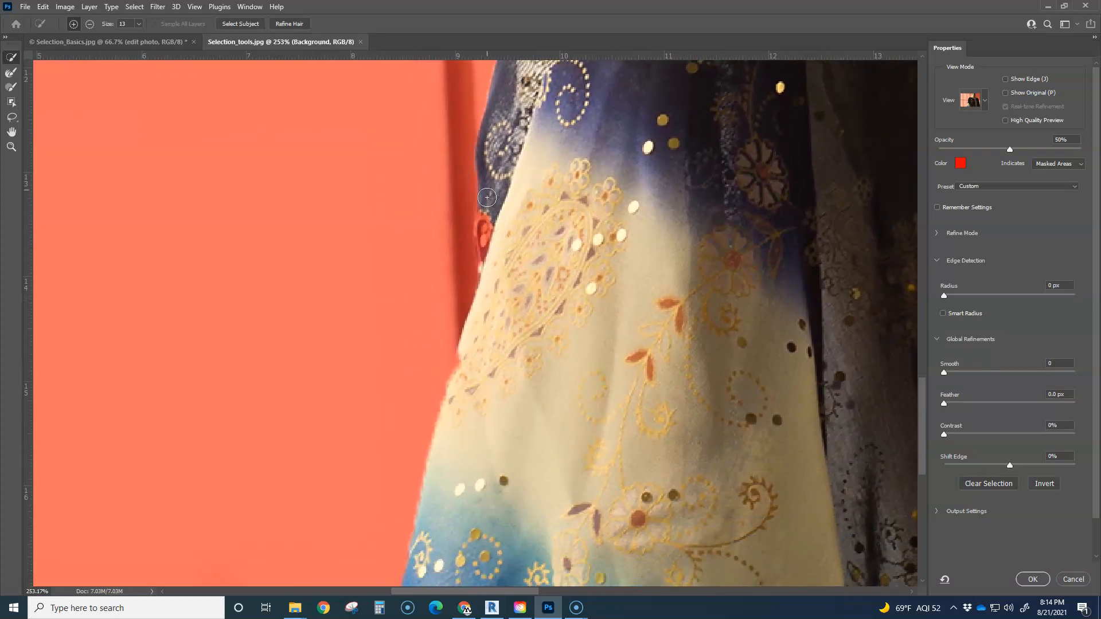
left_click_drag(486, 174, 490, 275)
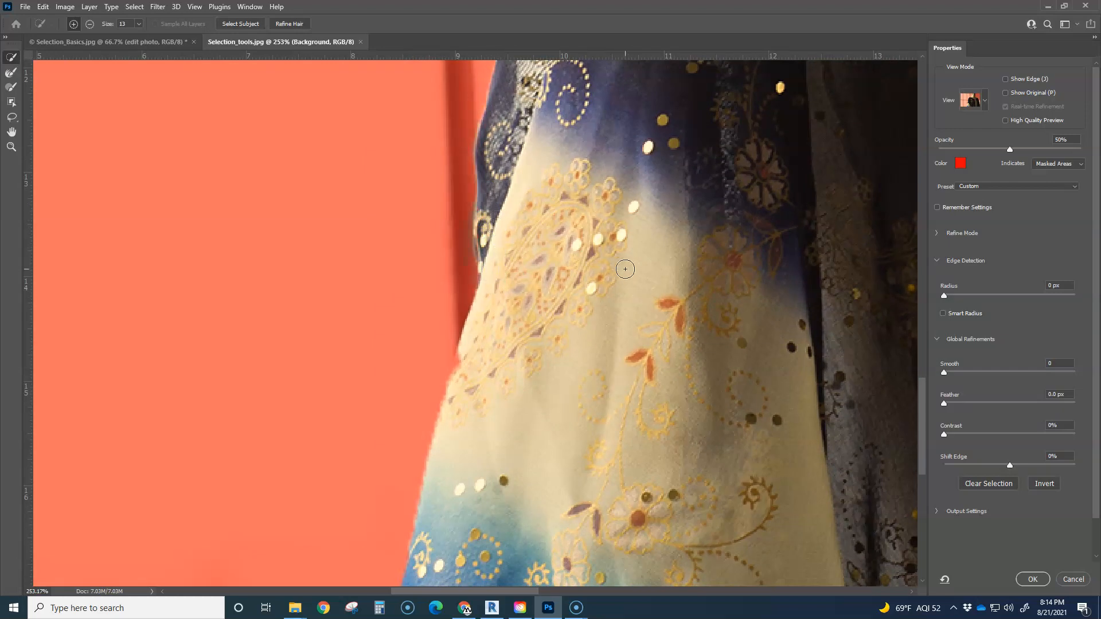
Correct the cream sleeve's outer edge with the brush size reduced to 6, and apply the Select and Mask refinement
scroll(628, 270, "down", 5)
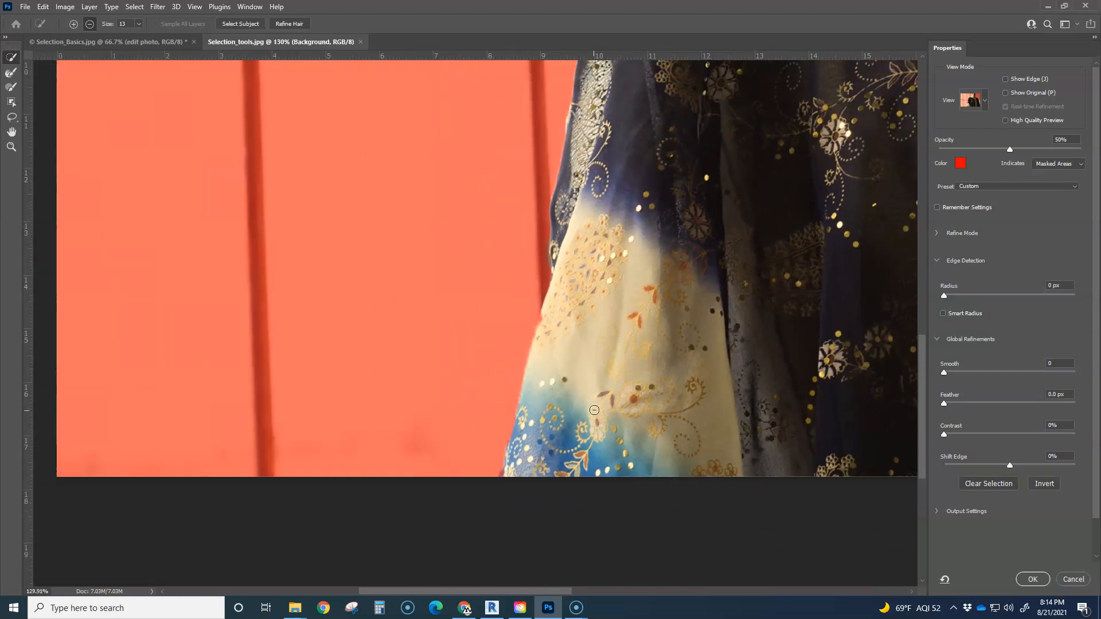
scroll(594, 410, "up", 4)
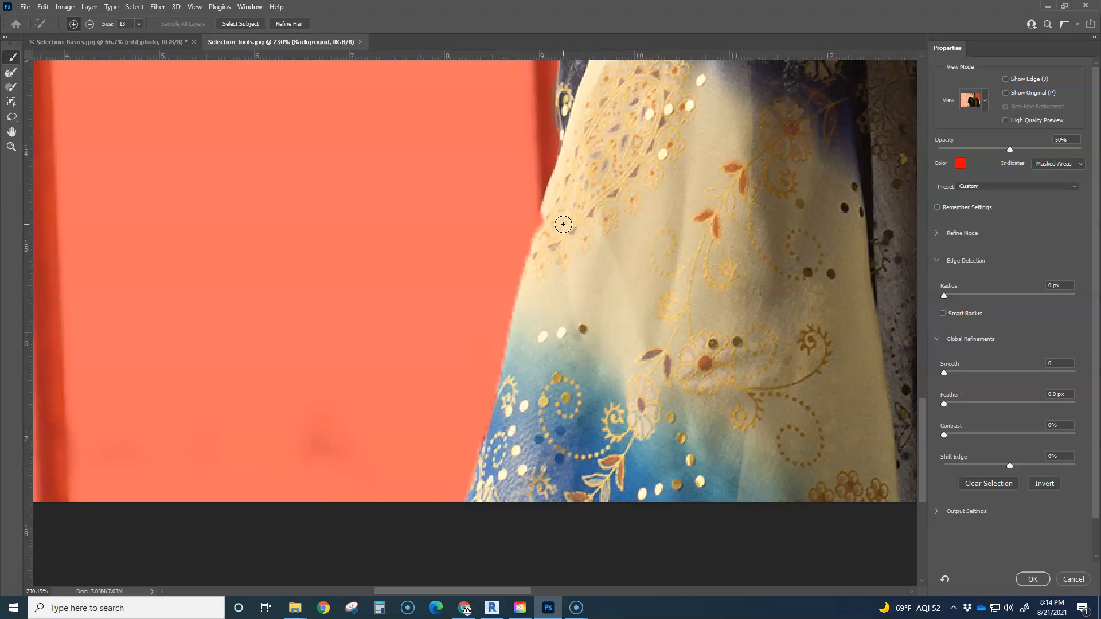
left_click_drag(550, 218, 559, 244)
scroll(550, 237, "up", 3)
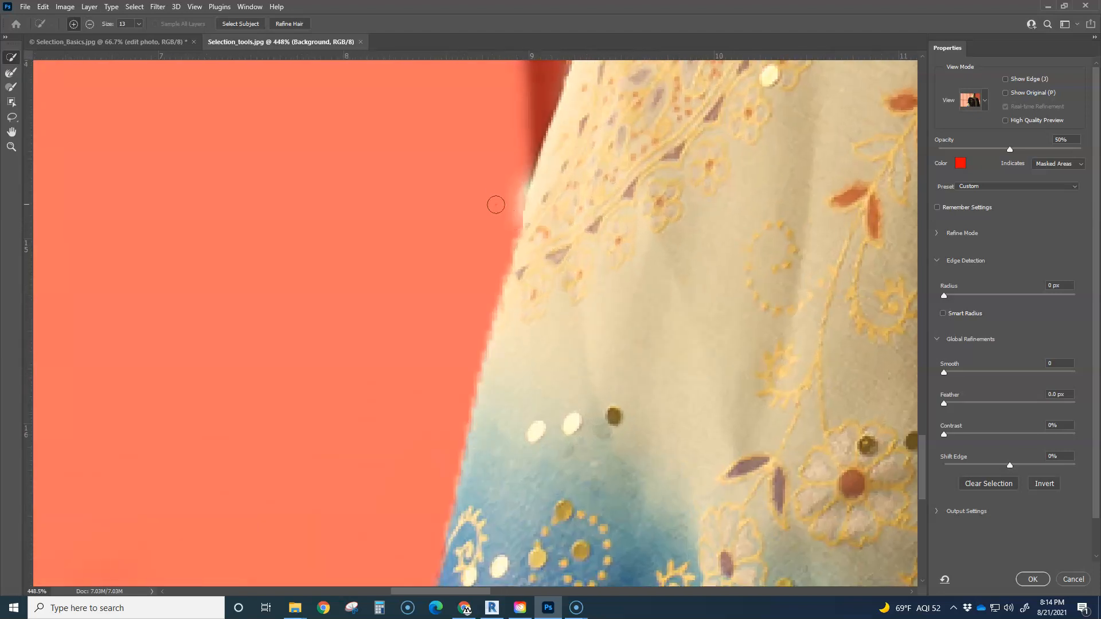
mouse_move(512, 174)
left_mouse_down()
mouse_move(483, 197)
mouse_move(511, 164)
mouse_move(484, 253)
mouse_move(521, 162)
left_mouse_up()
key("bracketleft")
key("bracketleft")
mouse_move(541, 189)
left_mouse_down()
mouse_move(528, 215)
mouse_move(547, 165)
mouse_move(509, 353)
left_mouse_up()
key("alt")
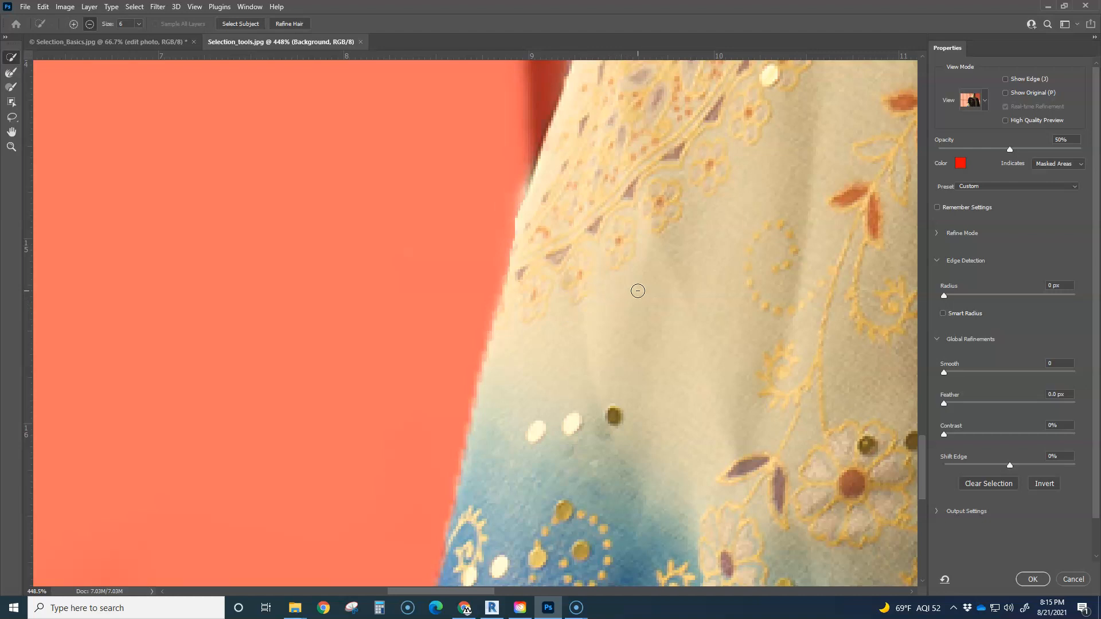
scroll(637, 291, "down", 5)
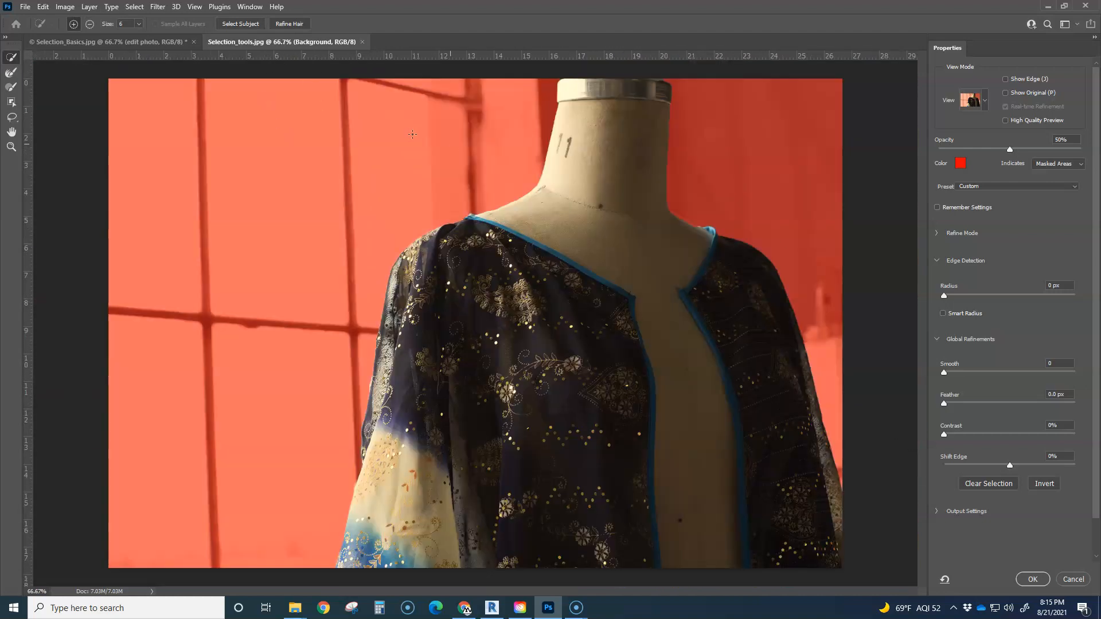
left_click(1034, 579)
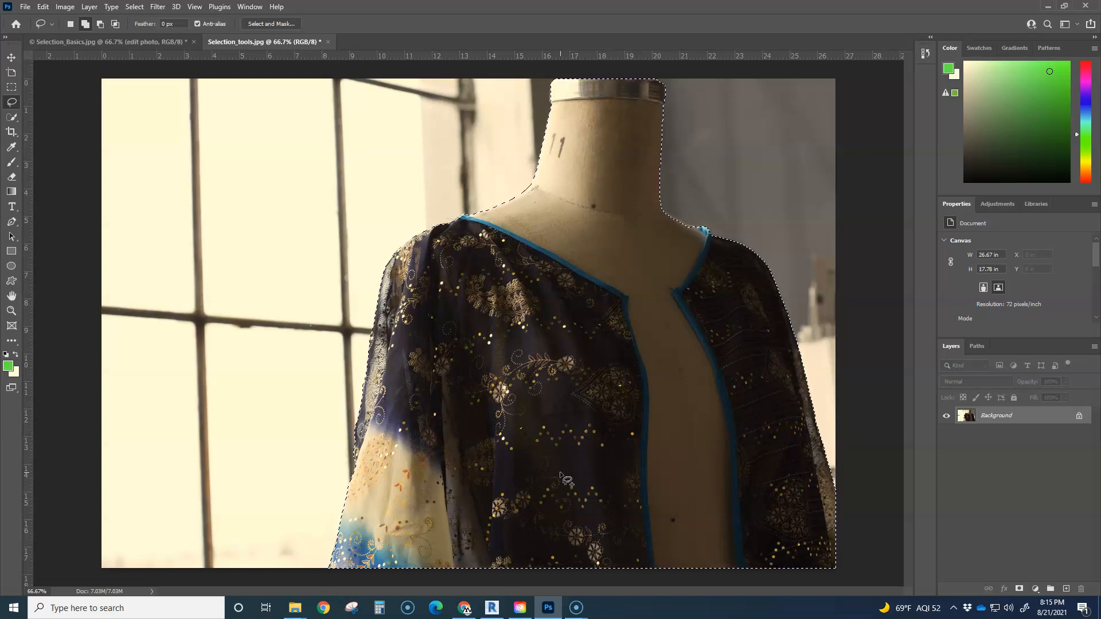
Save the refined mannequin selection as a new channel named "doll"
left_click(133, 7)
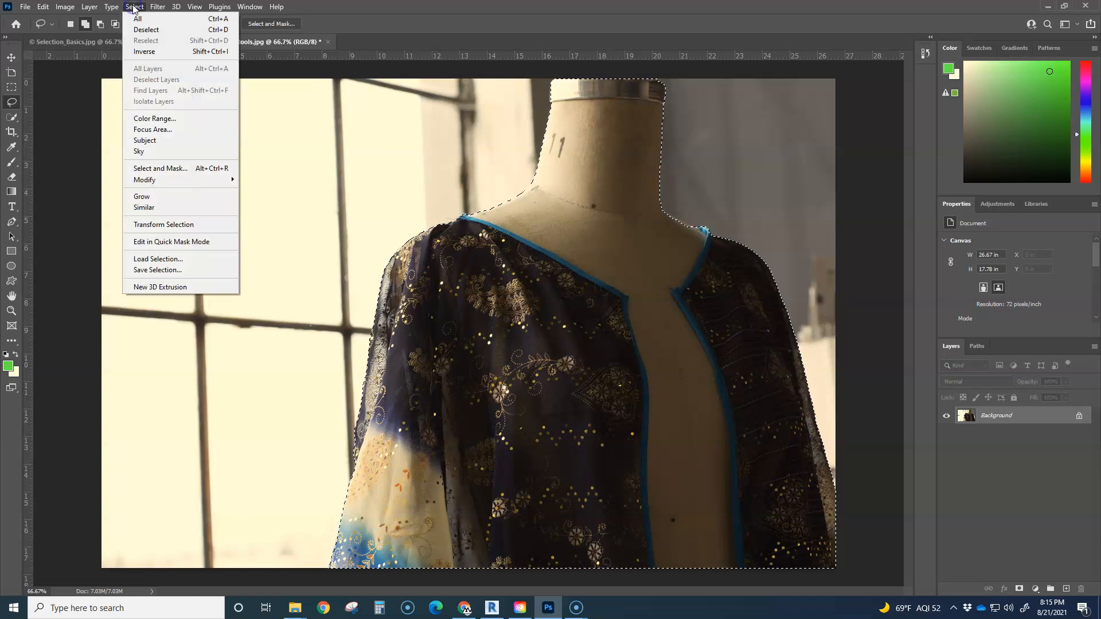
left_click(156, 270)
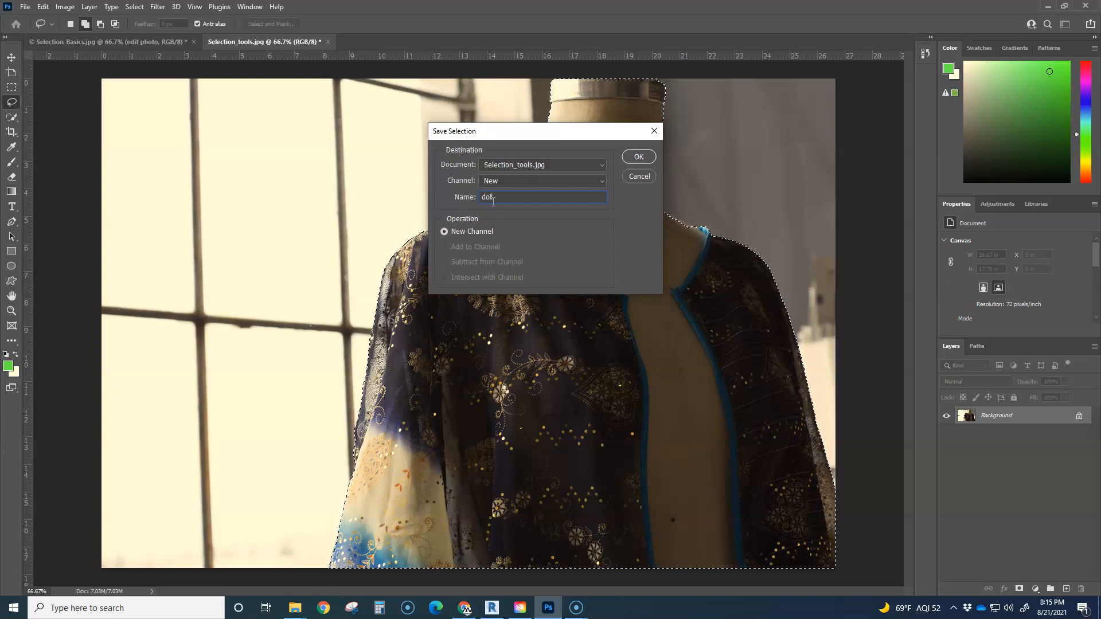
left_click(638, 157)
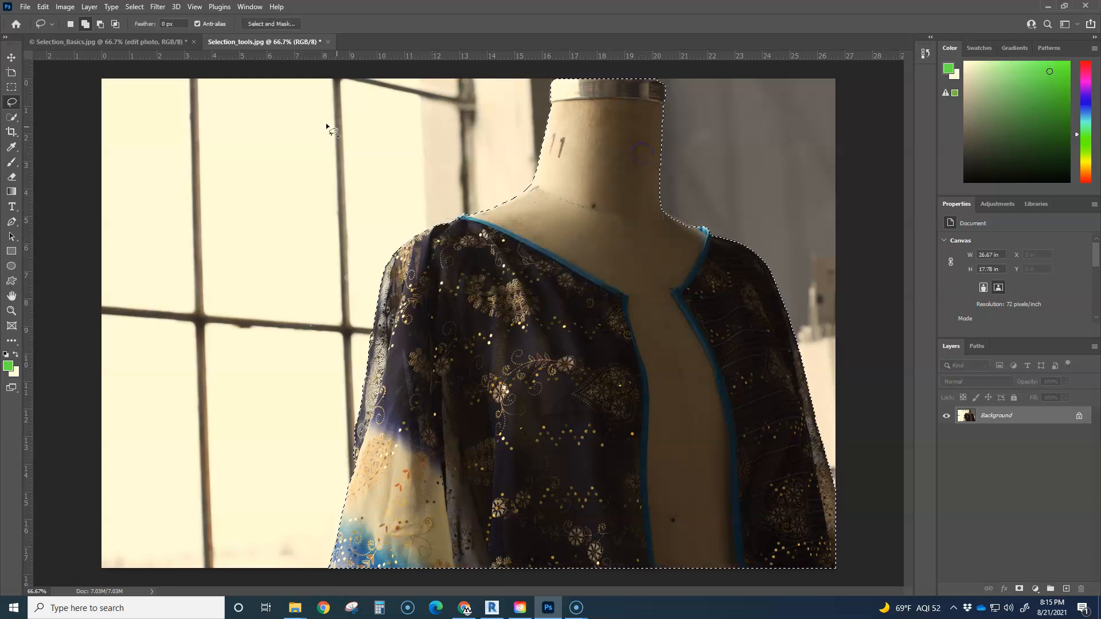
Deselect everything with the Rectangular Marquee tool and load the saved mannequin selection
left_click(11, 87)
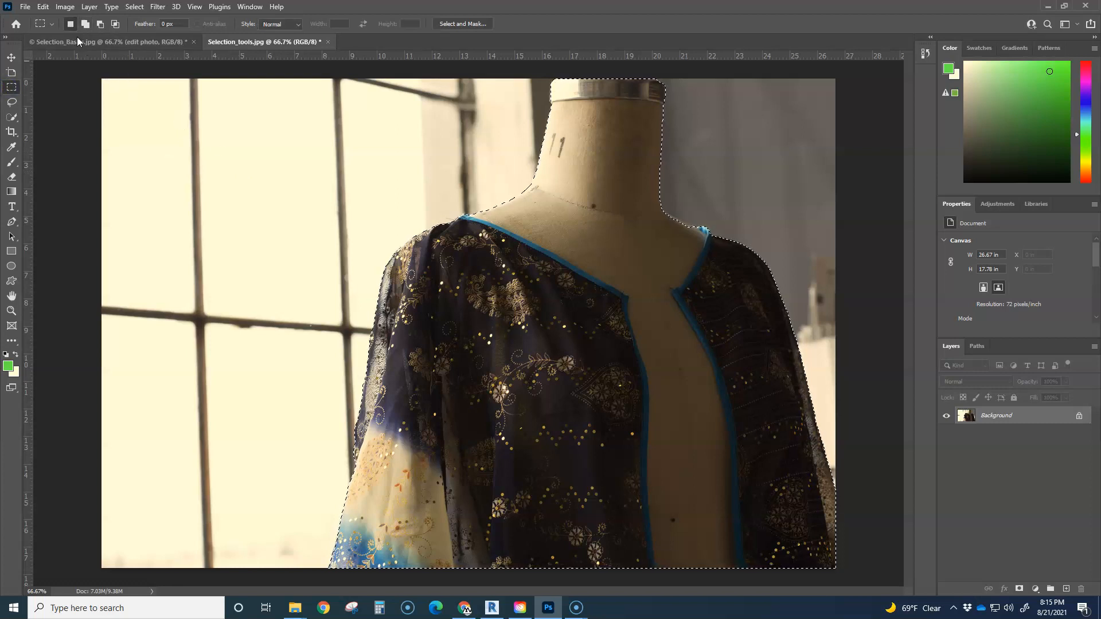
left_click(214, 147)
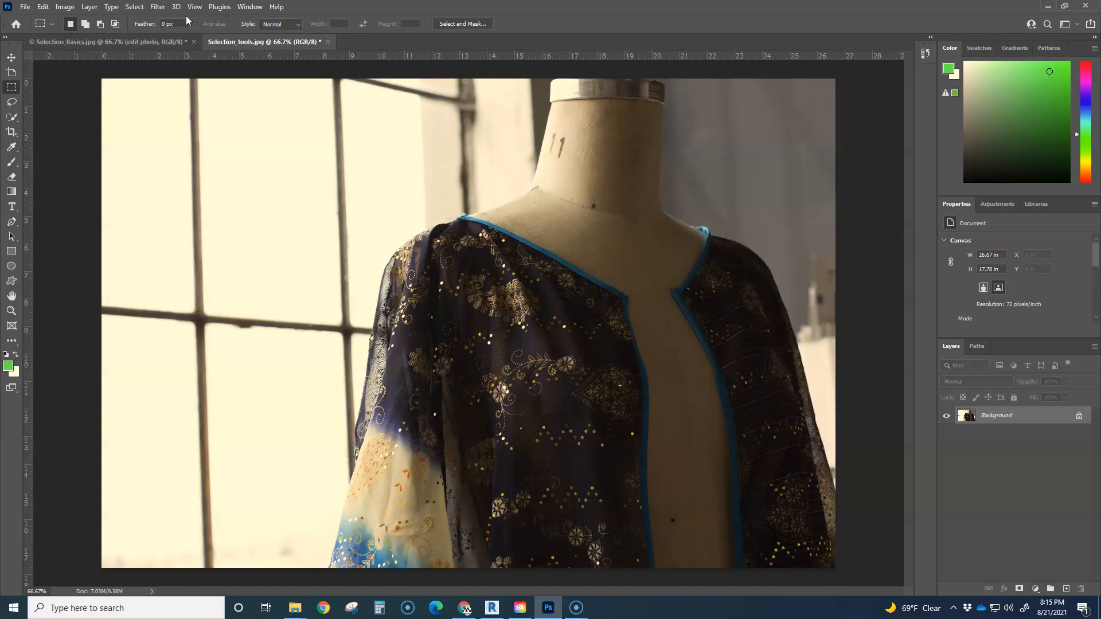
left_click(138, 7)
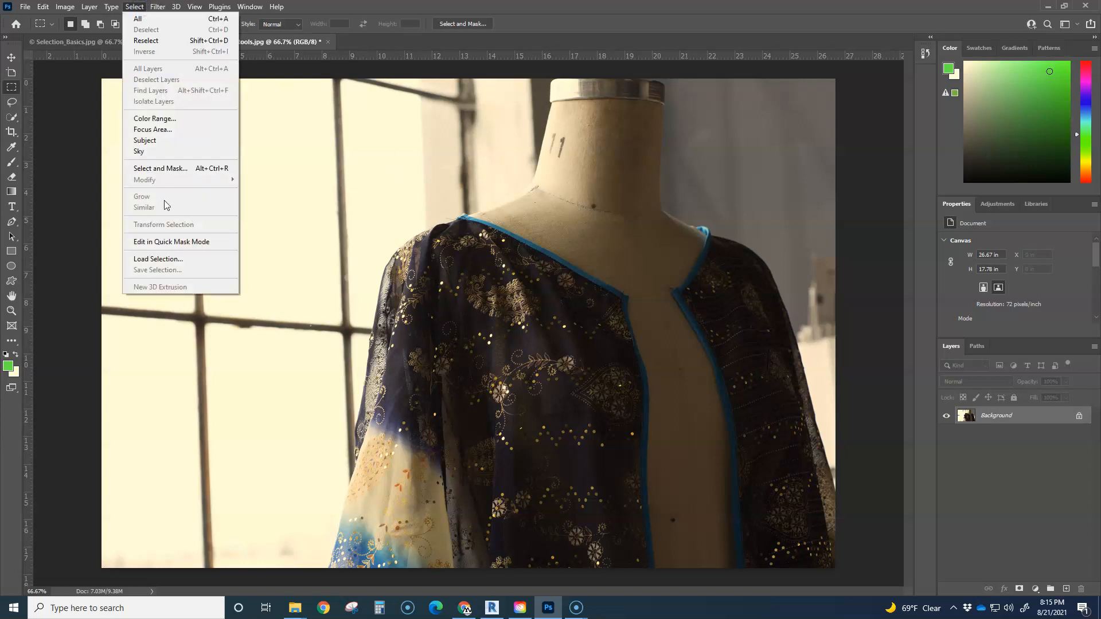
left_click(164, 259)
left_click(631, 159)
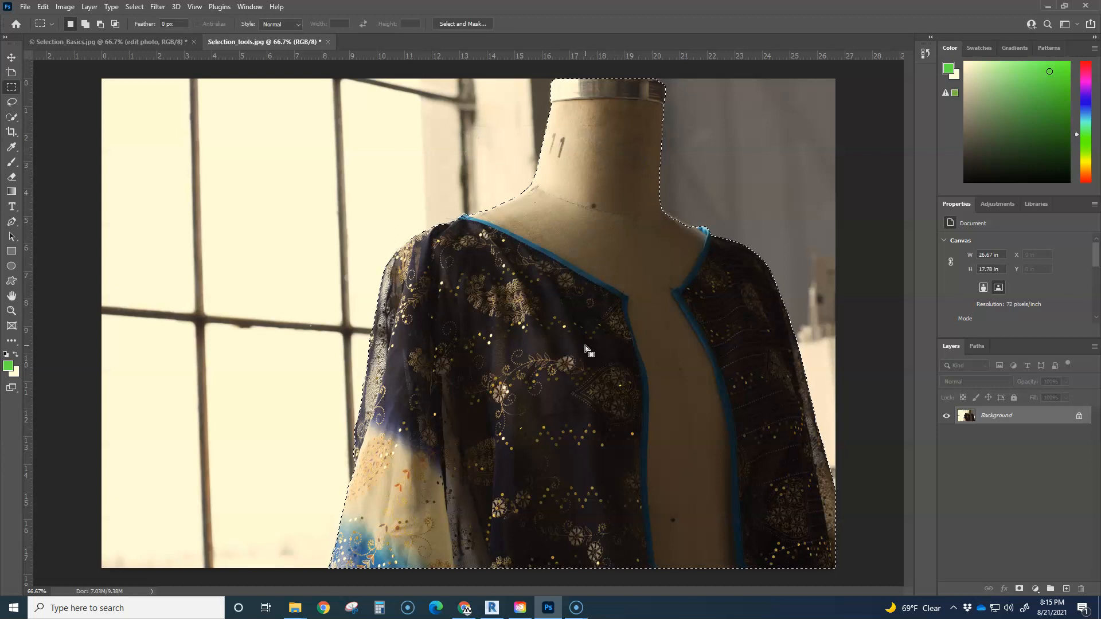
Apply a Vibrance adjustment to the selected mannequin and garment with vibrance +80 and saturation +100
left_click(62, 11)
mouse_move(81, 35)
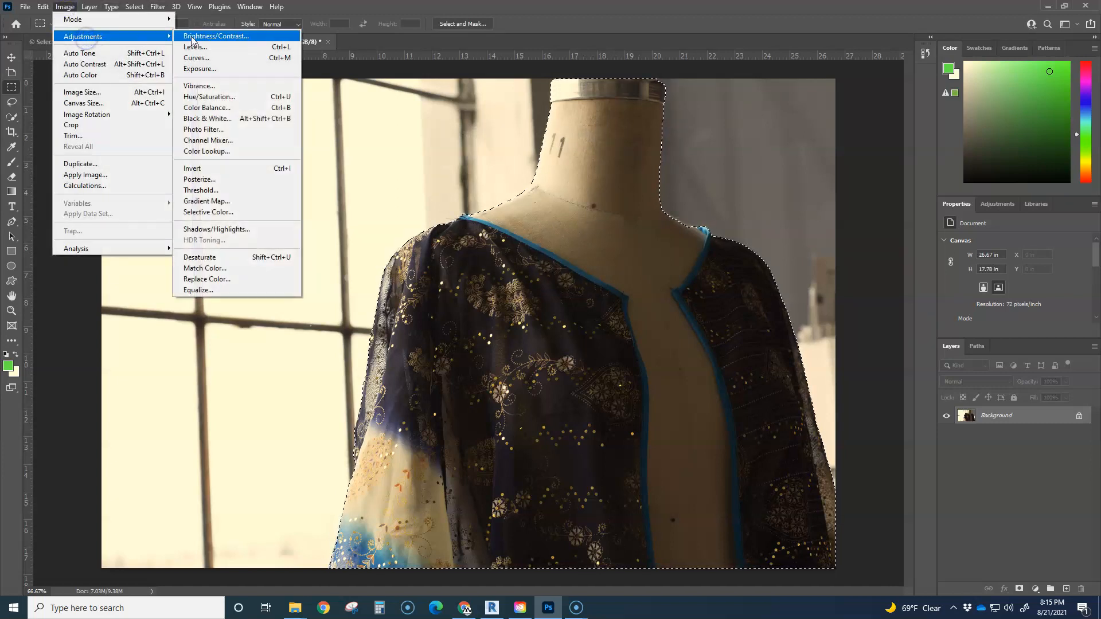
left_click(207, 86)
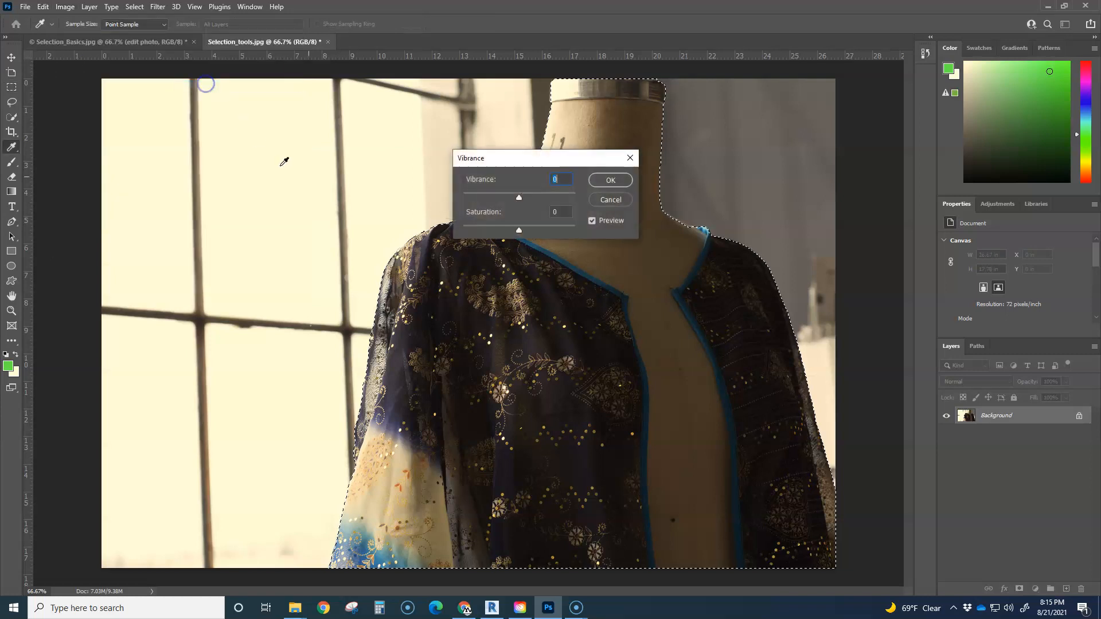
left_click_drag(519, 198, 564, 200)
left_click_drag(519, 229, 582, 232)
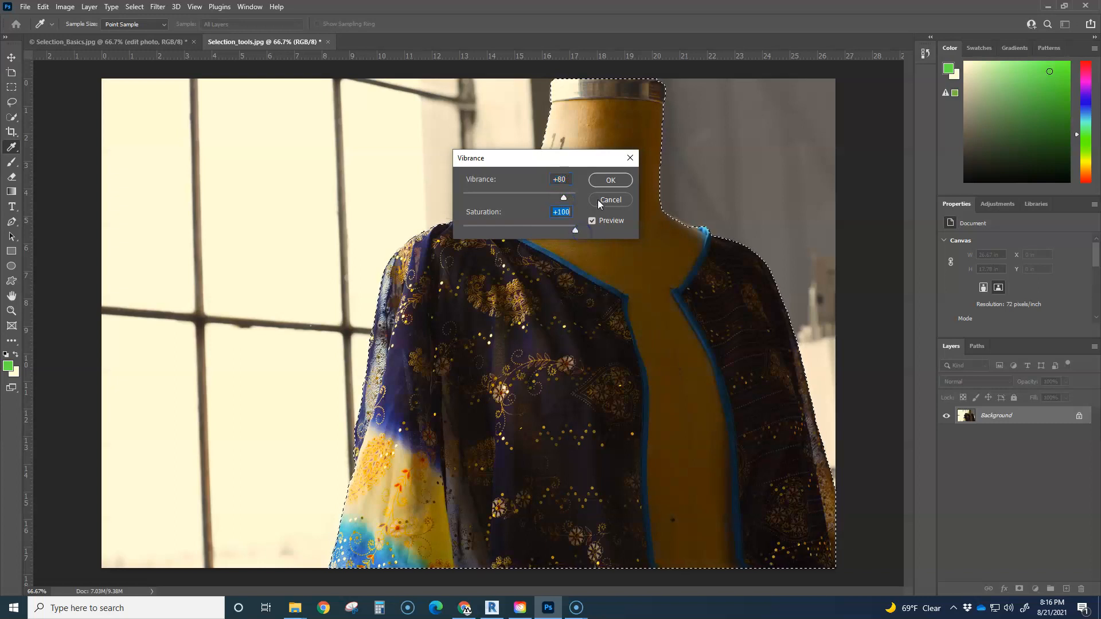
left_click(605, 181)
key("m")
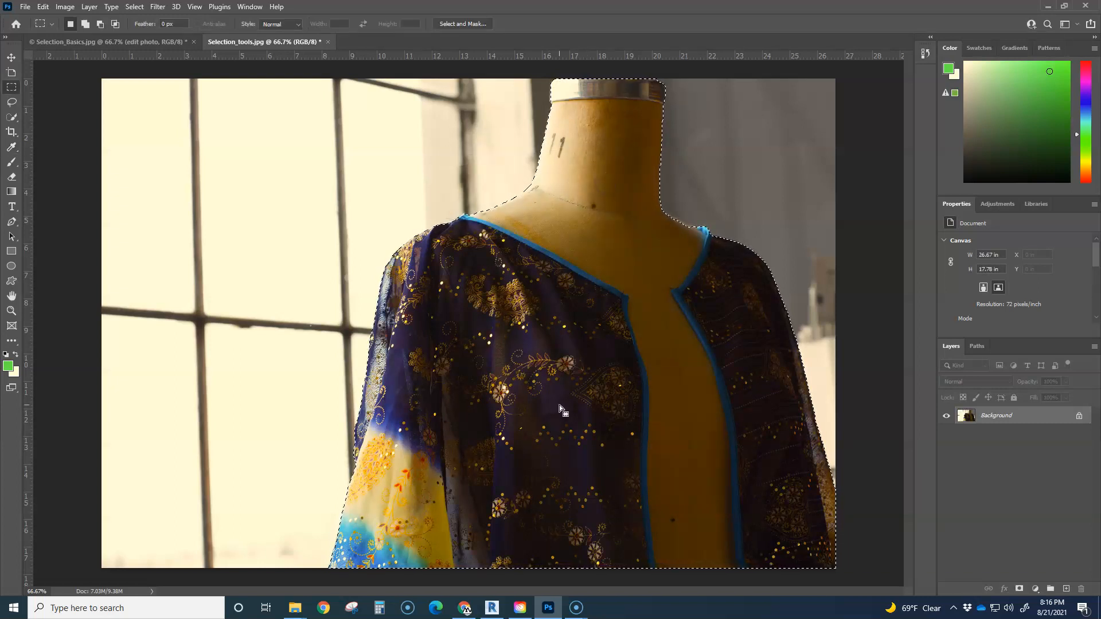